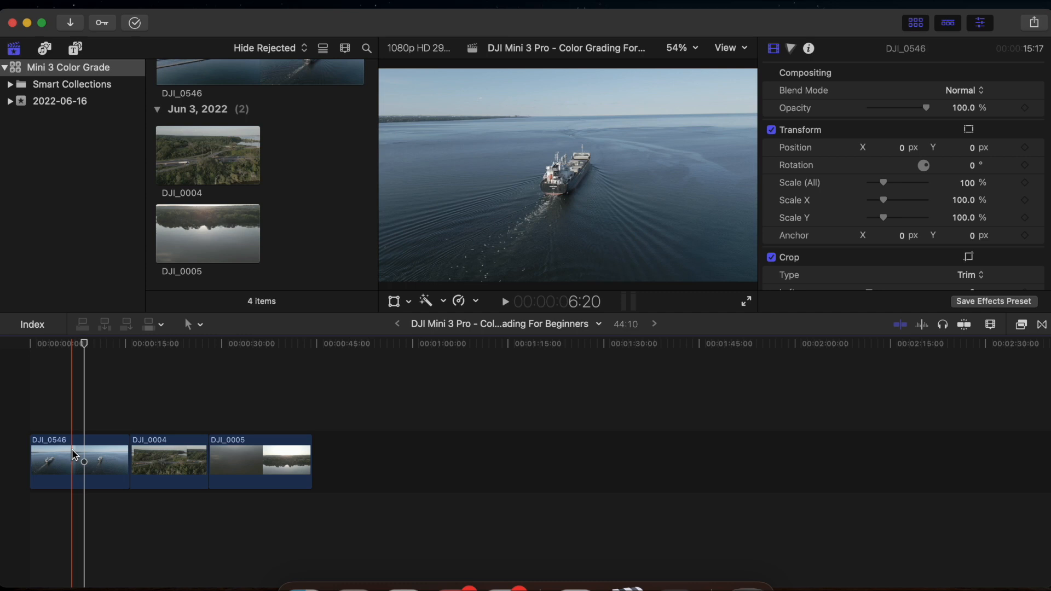
Park the playhead near the start of the DJI_0546 clip, select the clip, and display the luma waveform scope.
{"action": "left_click", "coordinate": [35, 414]}
{"action": "left_click", "coordinate": [55, 460]}
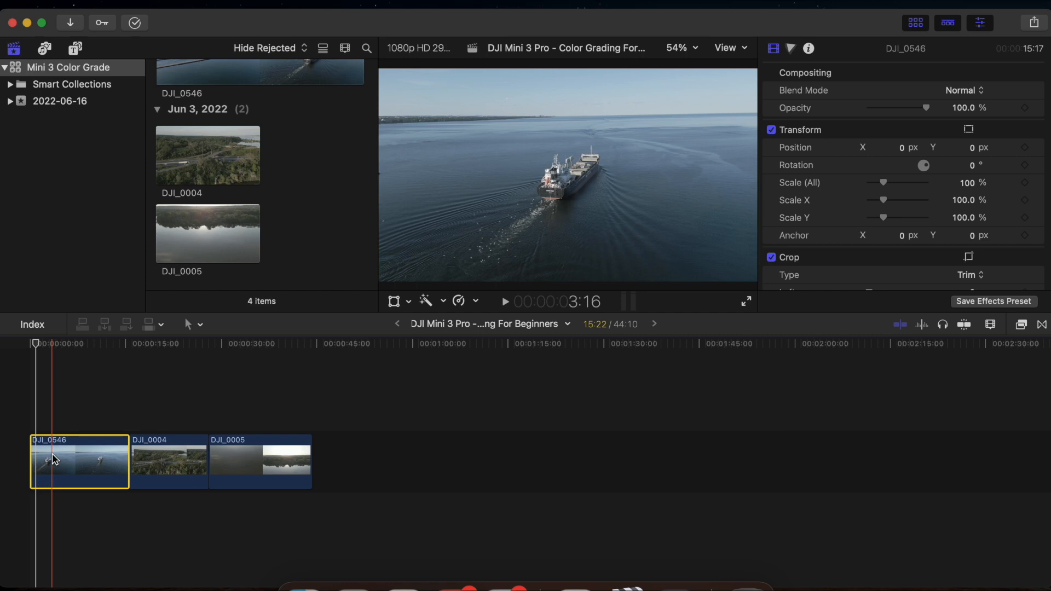
{"action": "key", "text": "super+7"}
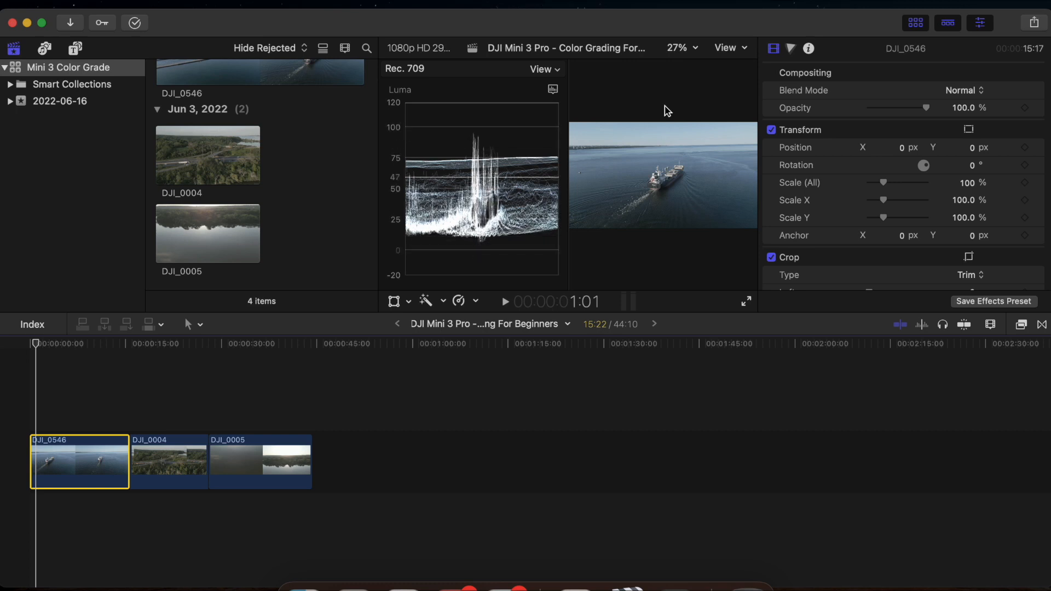
Add a Color Wheels correction to the DJI_0546 clip.
{"action": "left_click", "coordinate": [791, 49]}
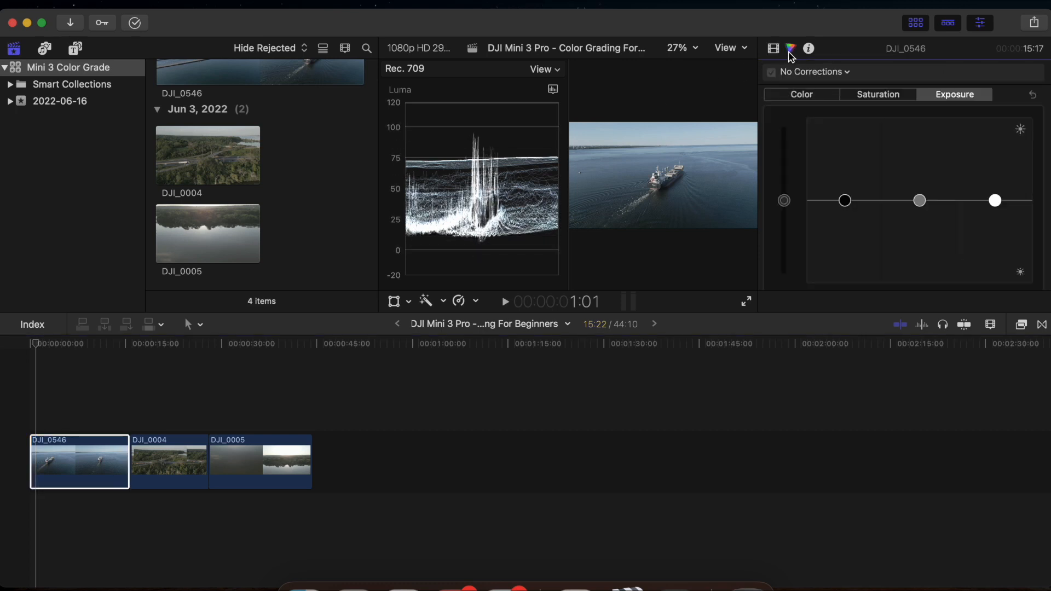
{"action": "left_click", "coordinate": [849, 71]}
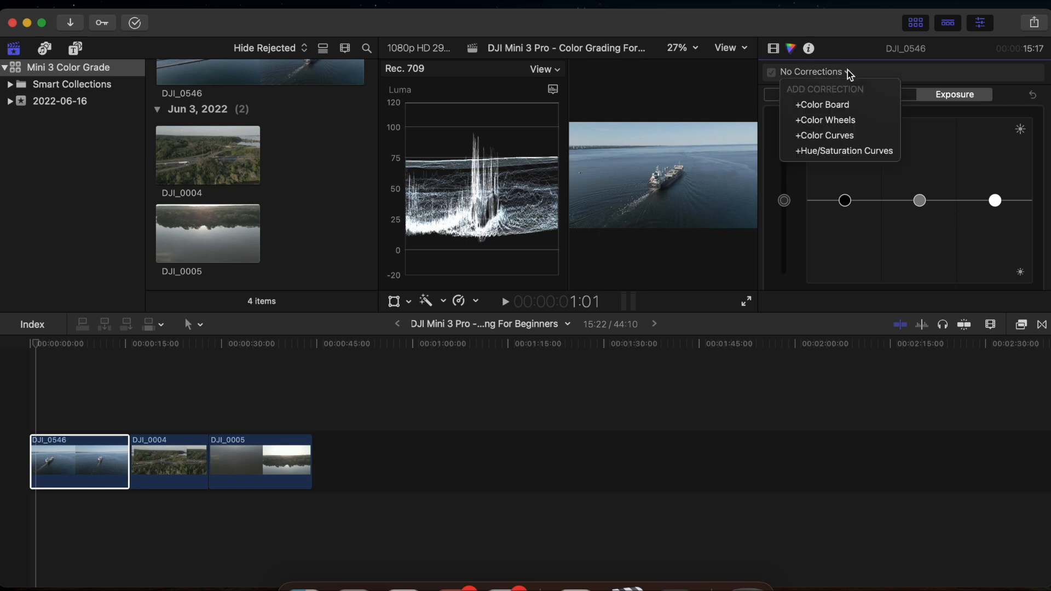
{"action": "left_click", "coordinate": [856, 121]}
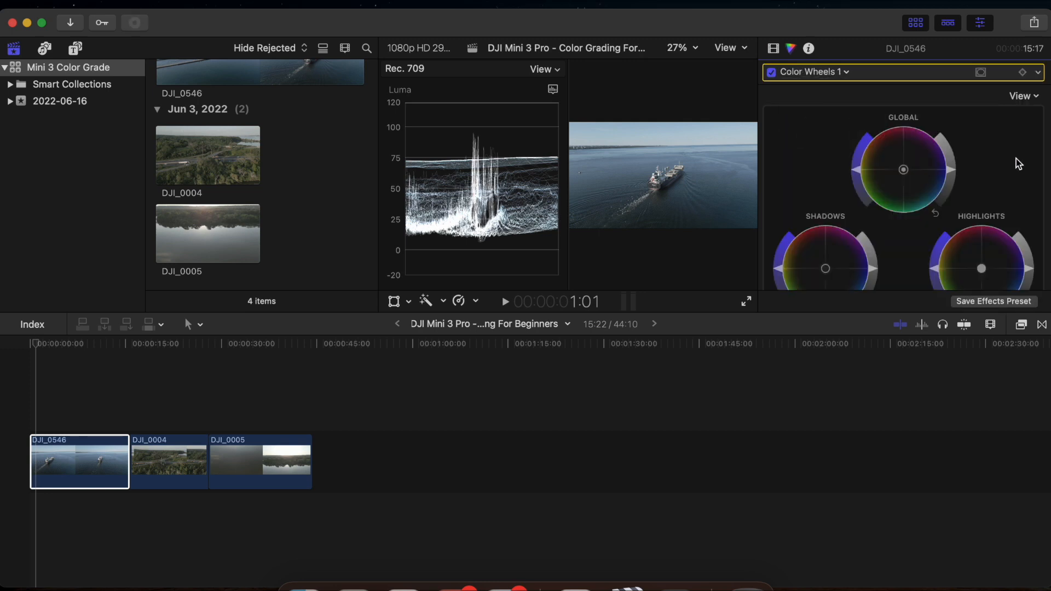
In Color Wheels 1, raise the highlights brightness slightly, lower the shadows brightness slightly, and lift the midtones brightness a little.
{"action": "scroll", "coordinate": [1021, 162], "scroll_direction": "down", "scroll_amount": 3}
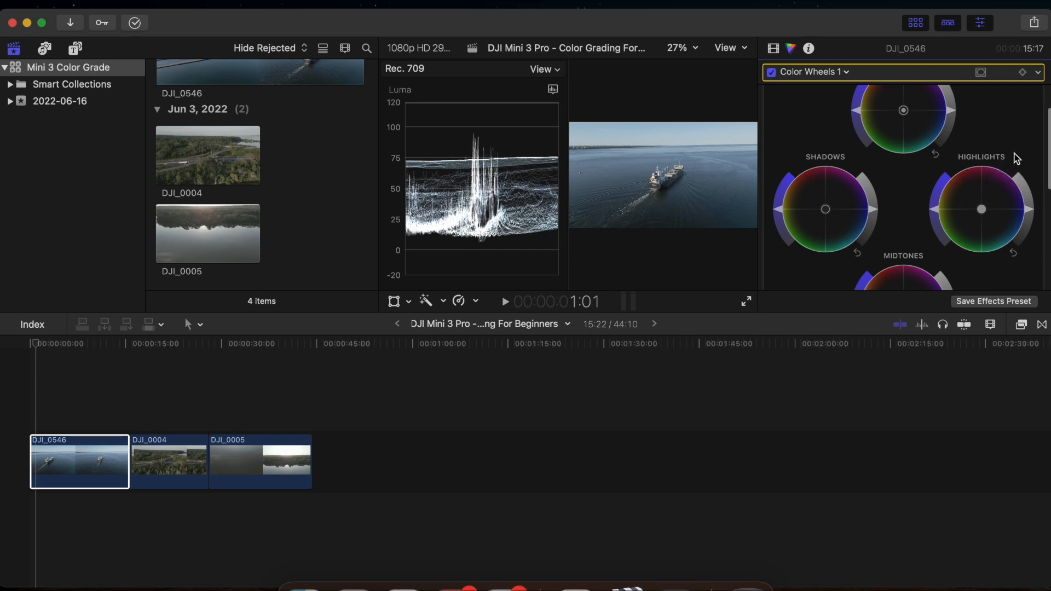
{"action": "mouse_move", "coordinate": [1029, 213]}
{"action": "left_mouse_down"}
{"action": "mouse_move", "coordinate": [1007, 171]}
{"action": "mouse_move", "coordinate": [1036, 207]}
{"action": "left_mouse_up"}
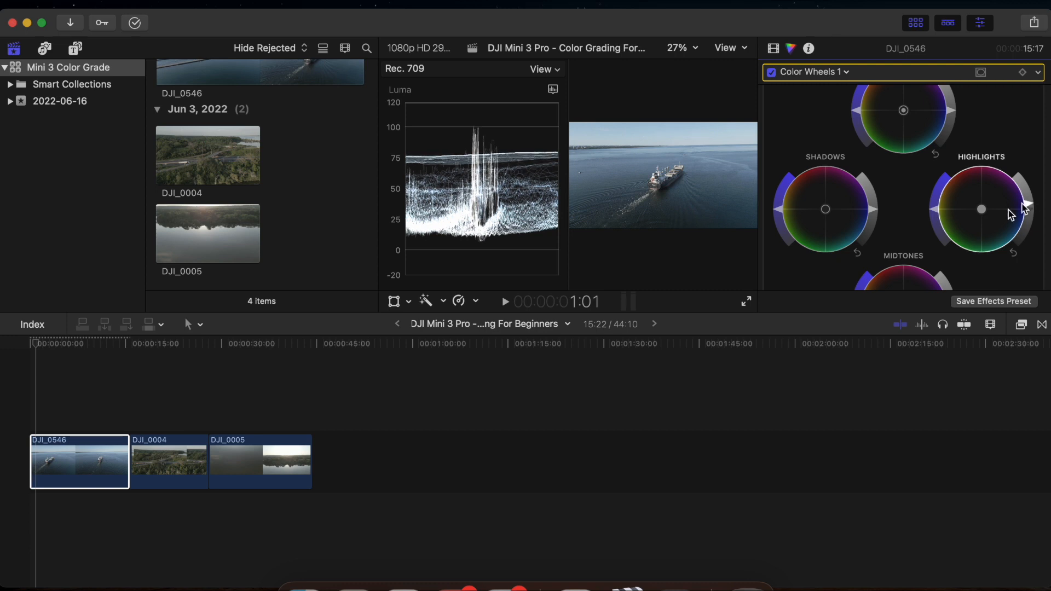
{"action": "mouse_move", "coordinate": [876, 215]}
{"action": "left_mouse_down"}
{"action": "mouse_move", "coordinate": [867, 245]}
{"action": "mouse_move", "coordinate": [871, 201]}
{"action": "mouse_move", "coordinate": [871, 220]}
{"action": "left_mouse_up"}
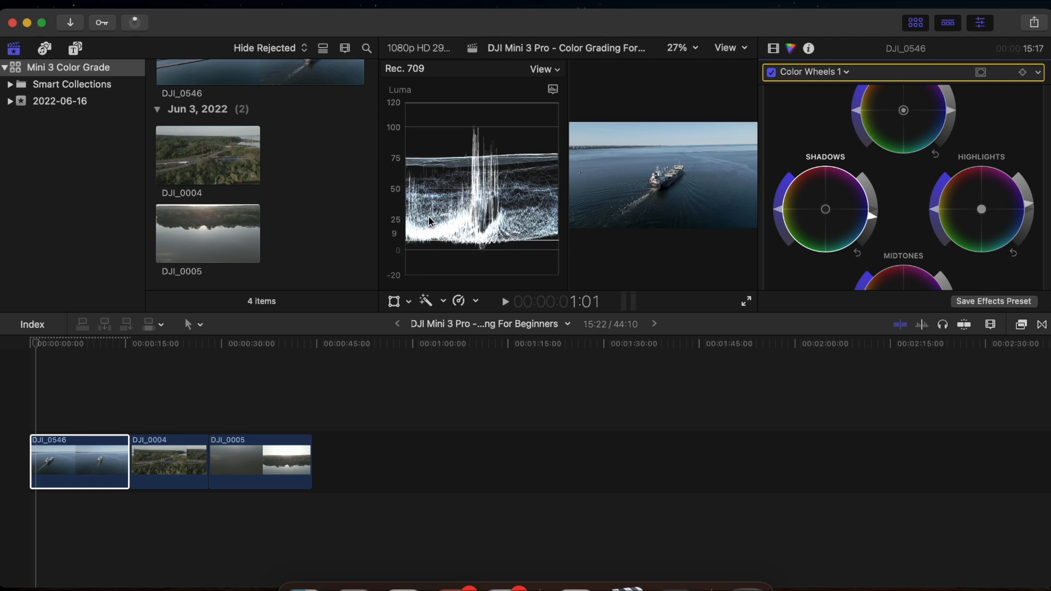
{"action": "scroll", "coordinate": [905, 216], "scroll_direction": "down", "scroll_amount": 3}
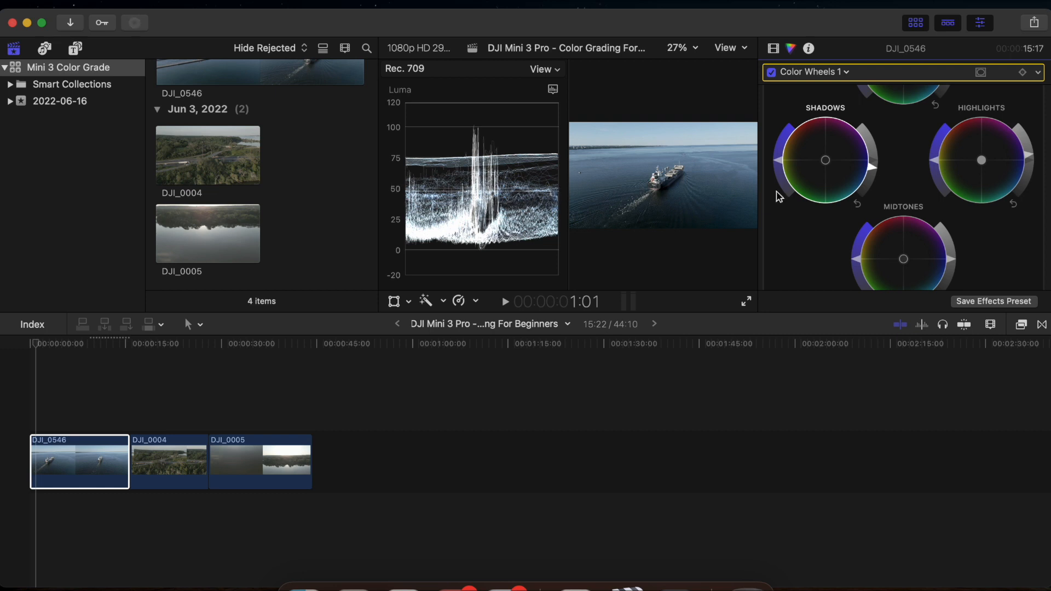
{"action": "left_click_drag", "start_coordinate": [953, 264], "coordinate": [953, 259]}
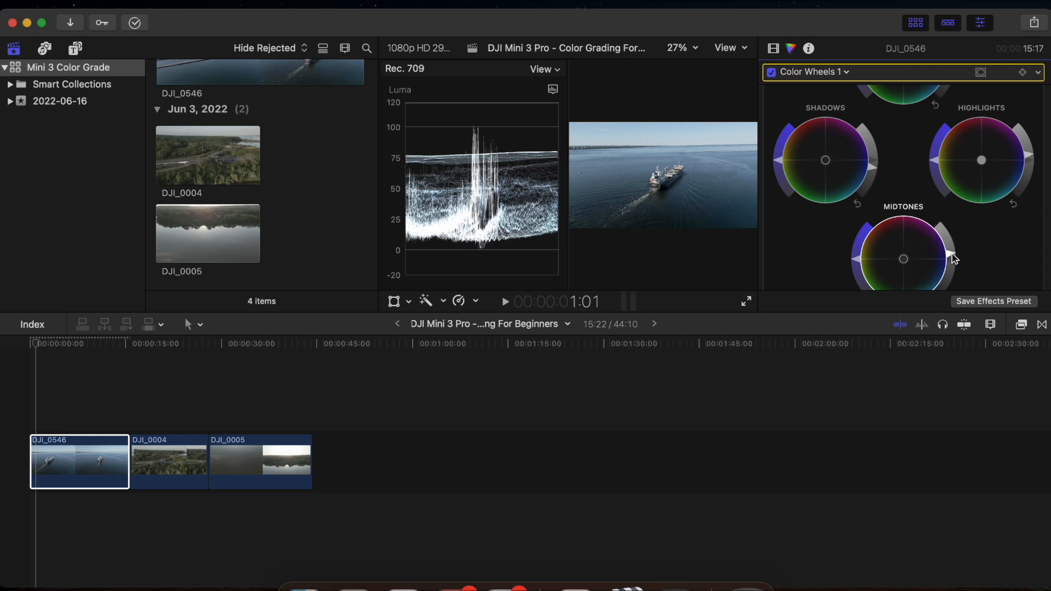
Add a Color Curves correction and place shadow, midtone and highlight control points along the straight luma curve.
{"action": "scroll", "coordinate": [917, 159], "scroll_direction": "up", "scroll_amount": 5}
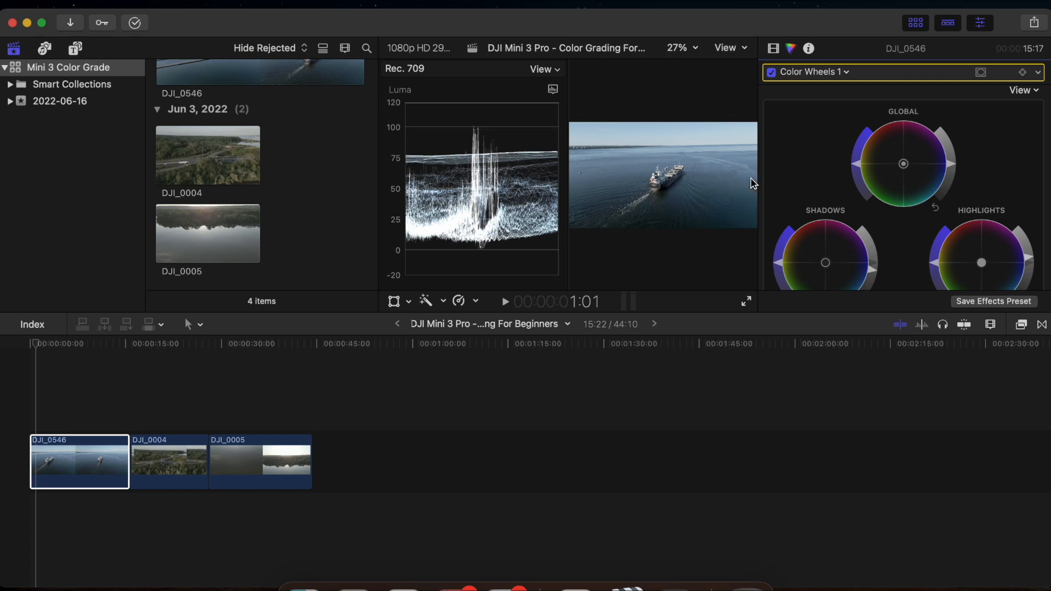
{"action": "left_click", "coordinate": [843, 74]}
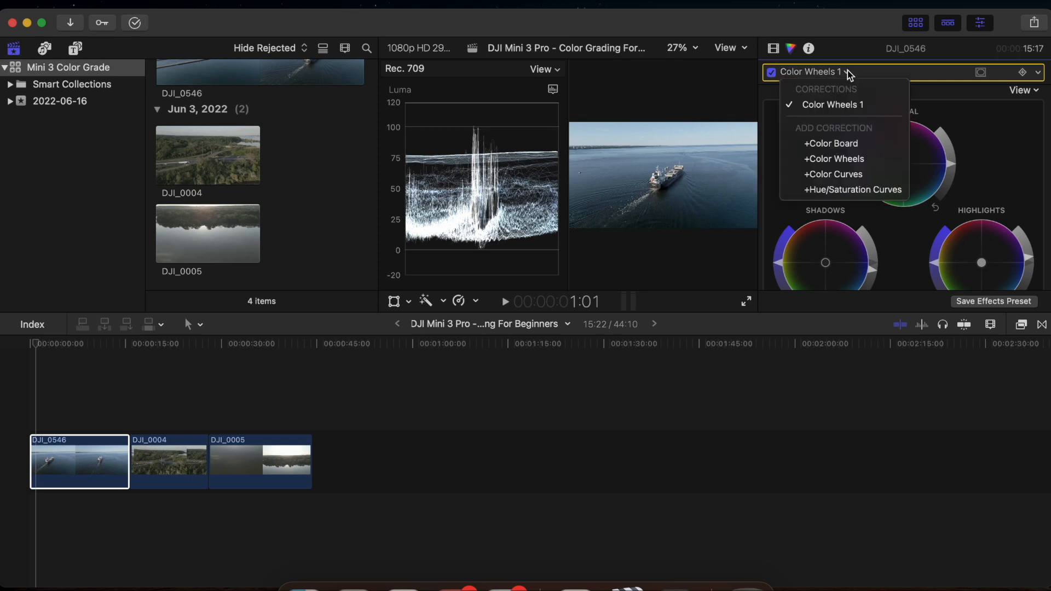
{"action": "left_click", "coordinate": [864, 175]}
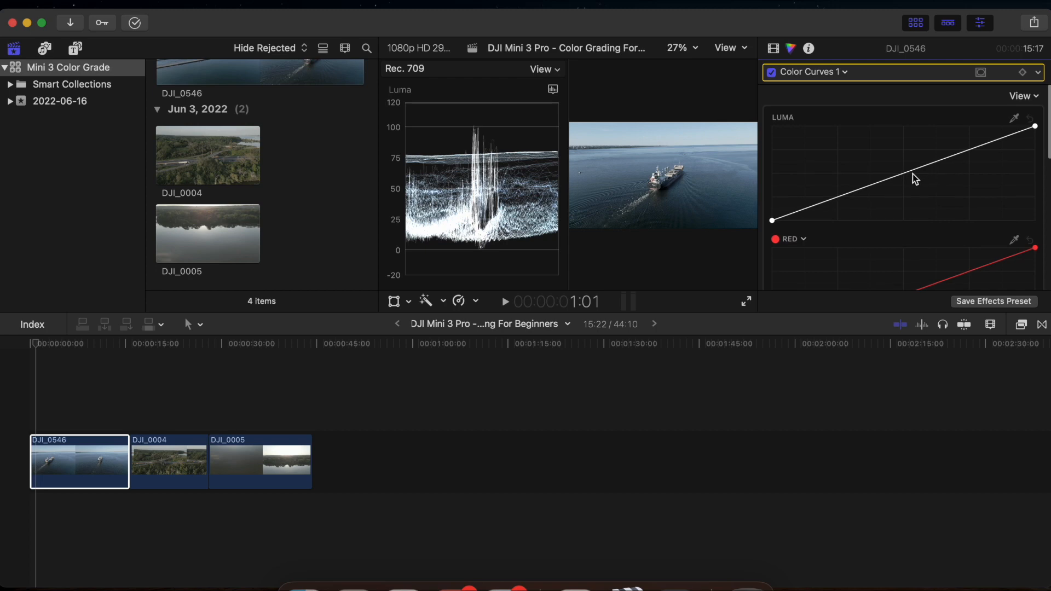
{"action": "left_click", "coordinate": [905, 173]}
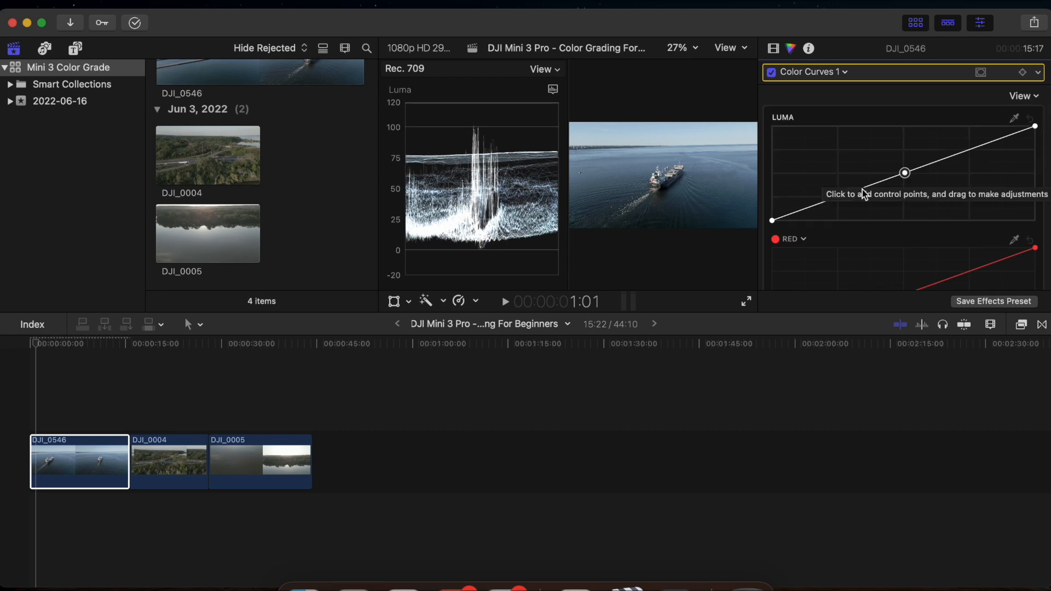
{"action": "left_click", "coordinate": [834, 198]}
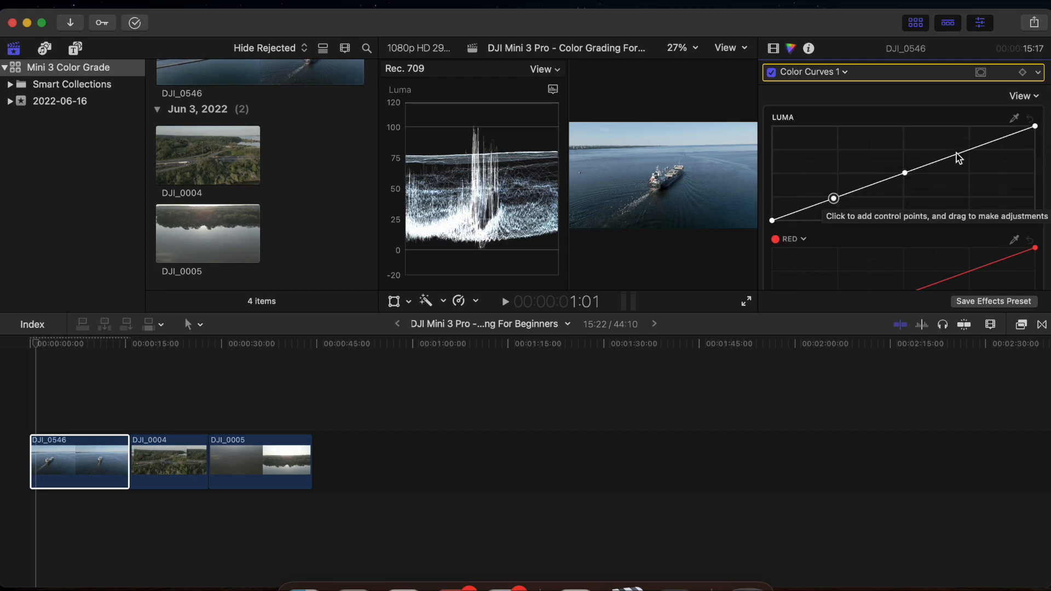
{"action": "left_click", "coordinate": [973, 147]}
Shape the luma curve into a gentle S: lift the black endpoint, lower the white endpoint and raise the upper control point slightly.
{"action": "left_click_drag", "start_coordinate": [771, 221], "coordinate": [772, 216]}
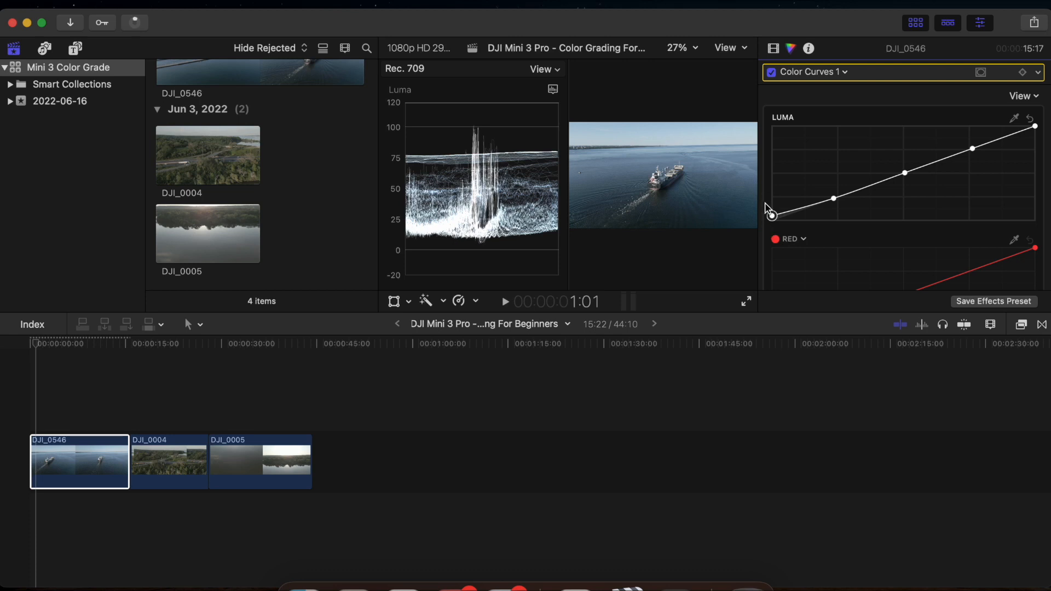
{"action": "left_click", "coordinate": [834, 199]}
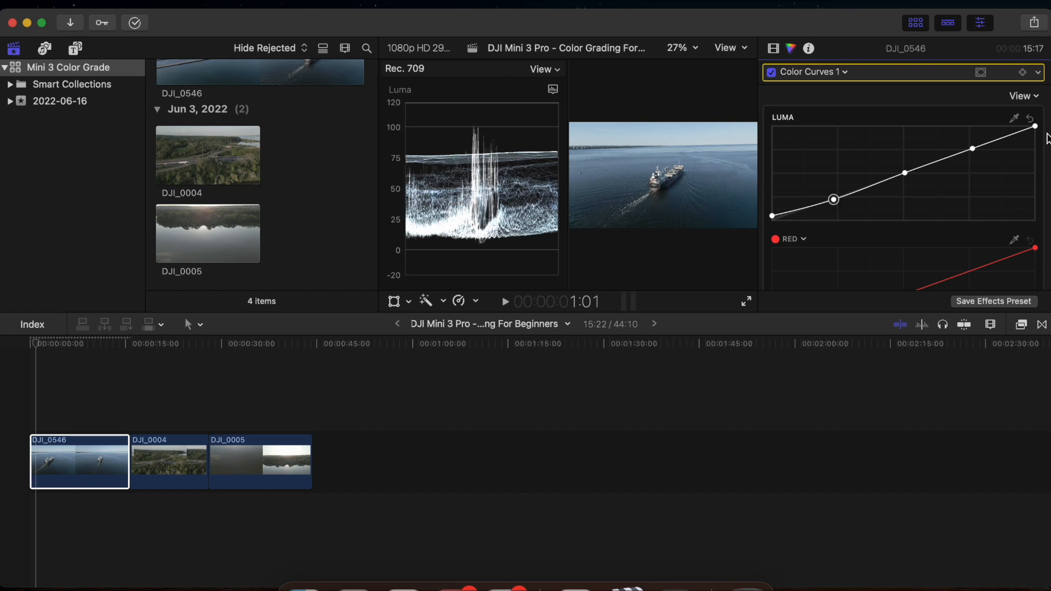
{"action": "left_click_drag", "start_coordinate": [1037, 130], "coordinate": [1037, 131]}
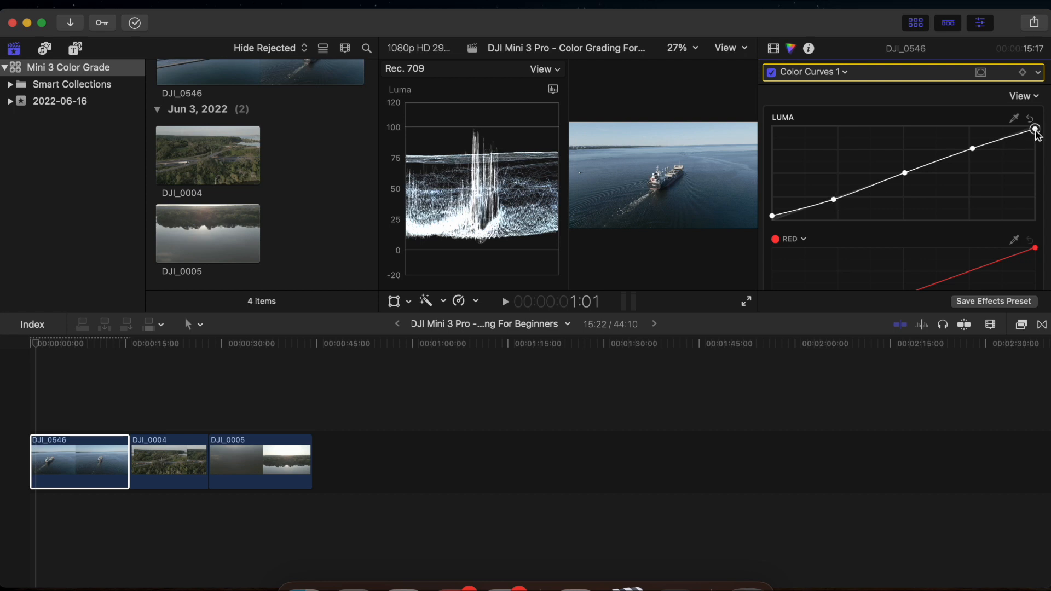
{"action": "left_click_drag", "start_coordinate": [973, 148], "coordinate": [974, 146]}
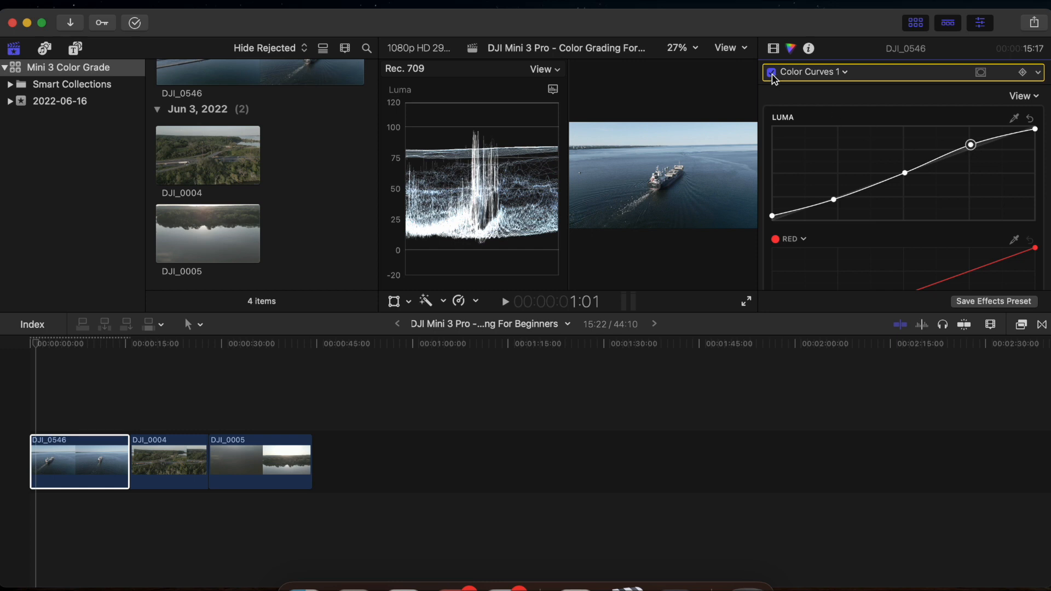
Hide the video scopes and compare the ship image with the Color Curves 1 correction off and on.
{"action": "key", "text": "super+7"}
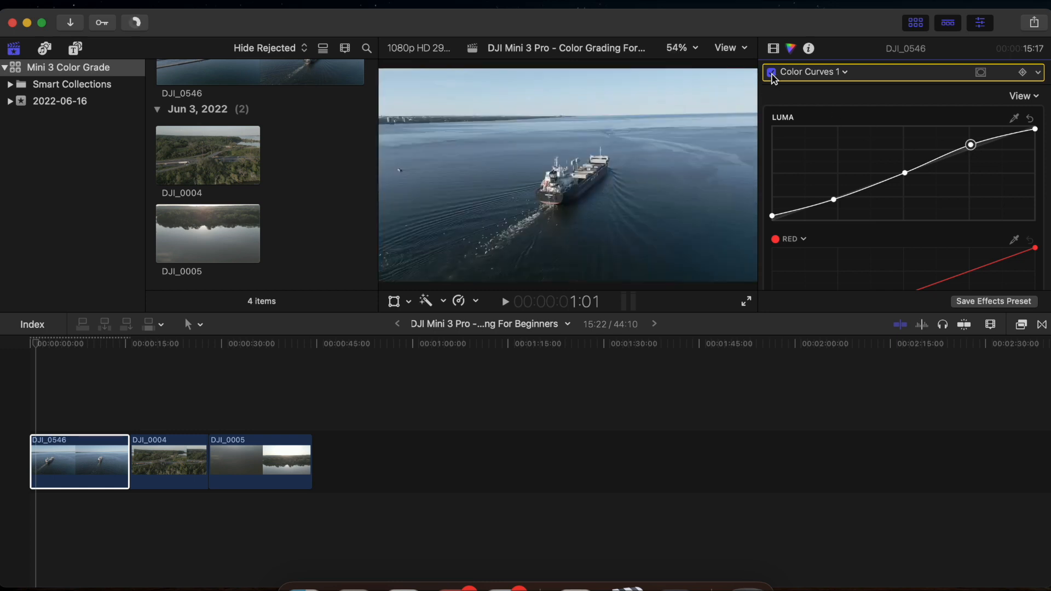
{"action": "left_click", "coordinate": [773, 73]}
{"action": "left_click", "coordinate": [772, 73]}
{"action": "left_click", "coordinate": [772, 73]}
{"action": "left_click", "coordinate": [773, 73]}
Show the video scopes again and lift the black endpoint of the luma curve slightly further.
{"action": "key", "text": "super+7"}
{"action": "left_click_drag", "start_coordinate": [773, 217], "coordinate": [774, 213]}
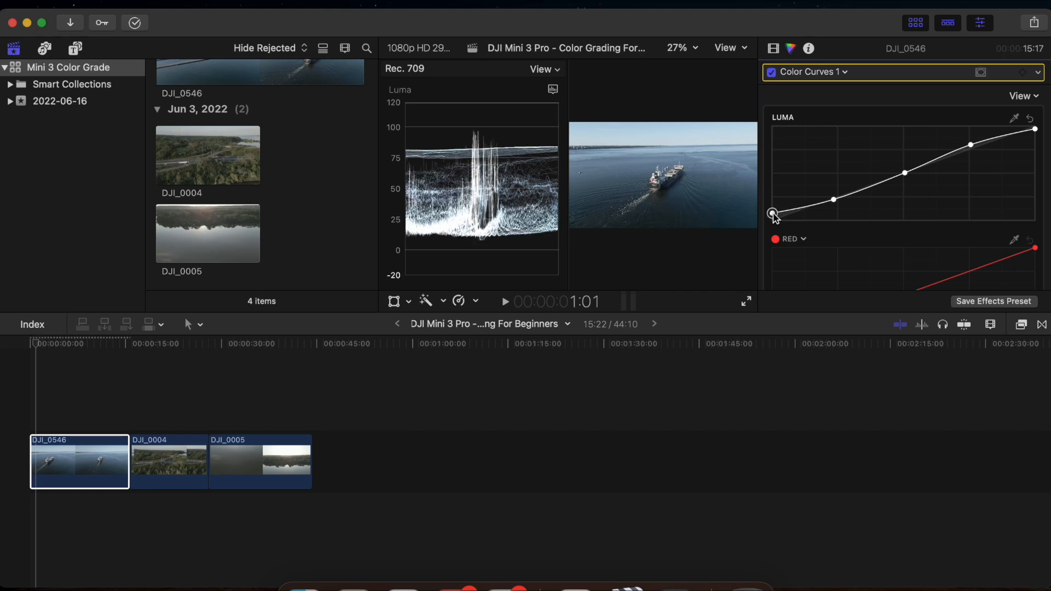
Return to Color Wheels 1, lower the shadows brightness further and raise the highlights brightness further.
{"action": "left_click", "coordinate": [820, 74]}
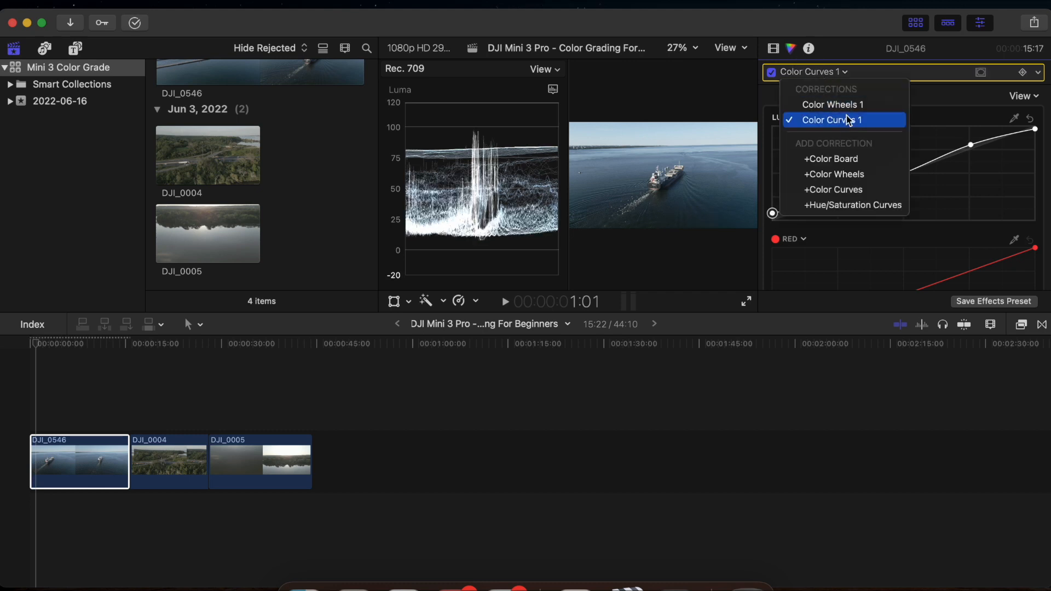
{"action": "left_click", "coordinate": [852, 107]}
{"action": "scroll", "coordinate": [843, 221], "scroll_direction": "down", "scroll_amount": 3}
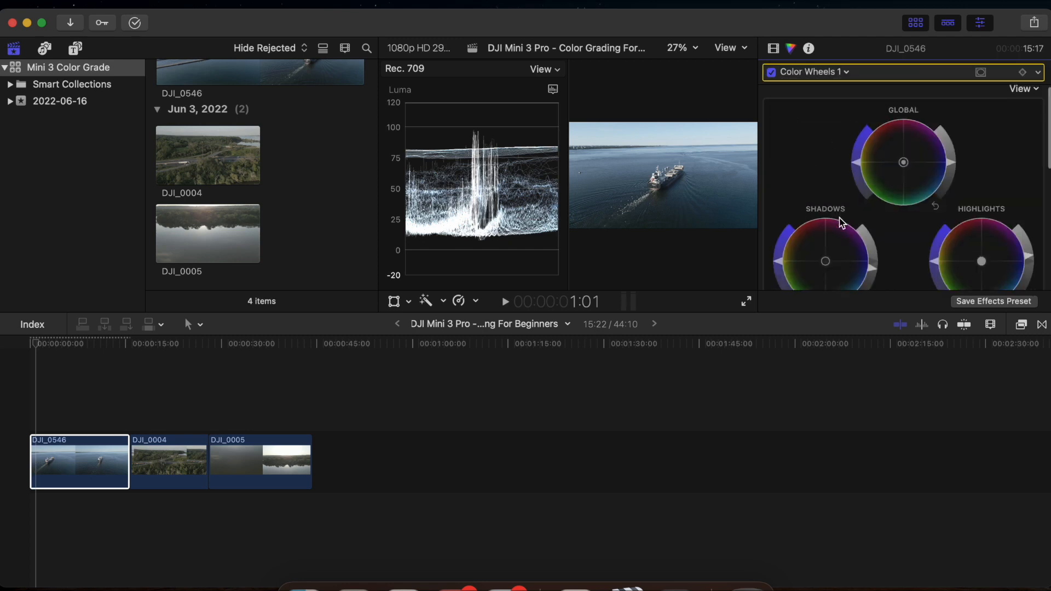
{"action": "mouse_move", "coordinate": [873, 229]}
{"action": "left_mouse_down"}
{"action": "mouse_move", "coordinate": [870, 244]}
{"action": "mouse_move", "coordinate": [871, 234]}
{"action": "left_mouse_up"}
{"action": "scroll", "coordinate": [1008, 214], "scroll_direction": "up", "scroll_amount": 3}
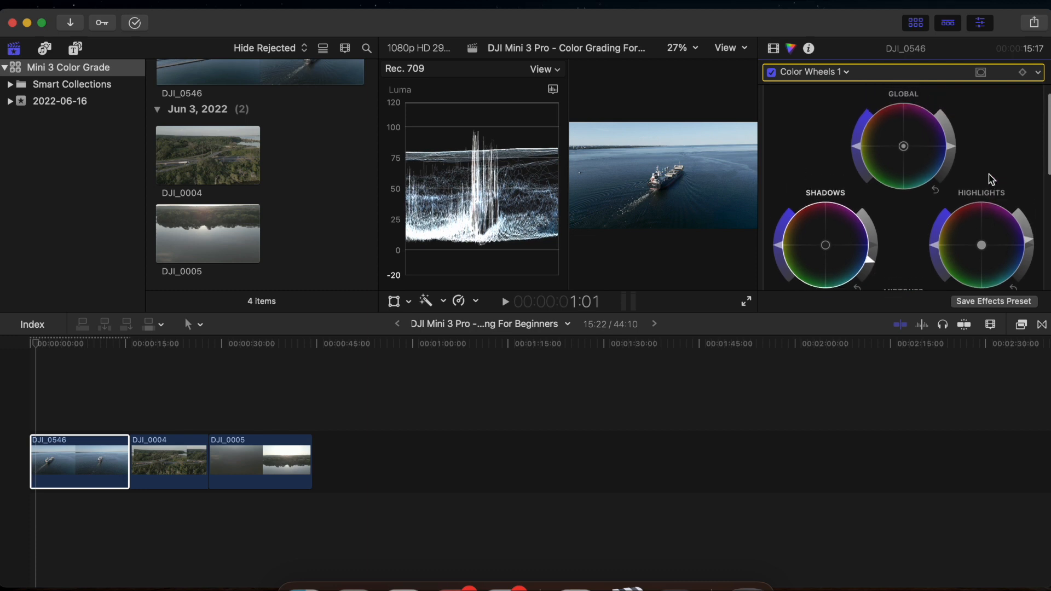
{"action": "left_click_drag", "start_coordinate": [1029, 254], "coordinate": [1030, 243]}
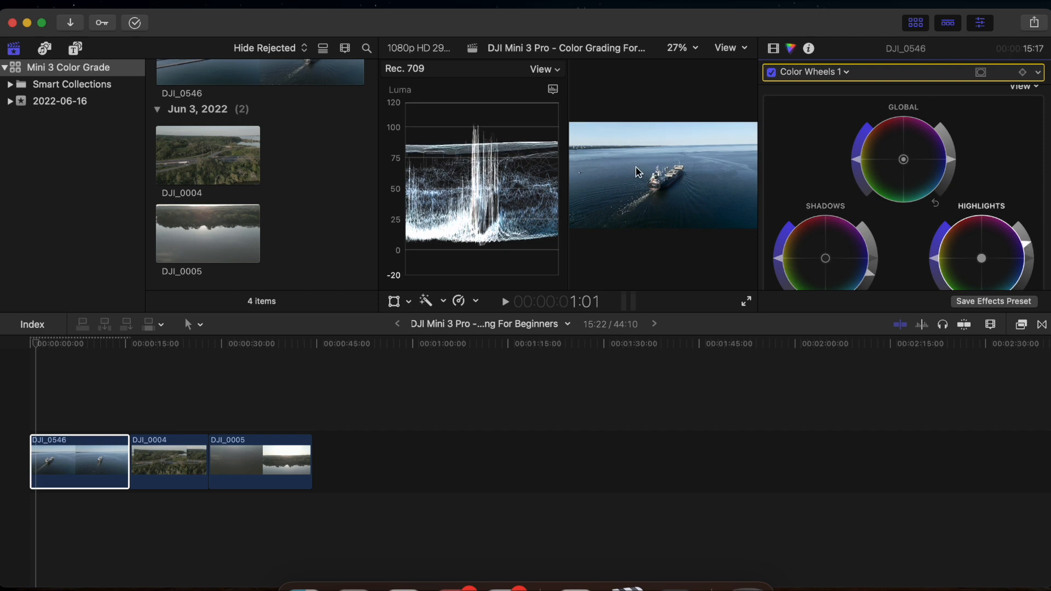
Hide the video scopes and compare the DJI_0546 clip with all its effects disabled and enabled.
{"action": "key", "text": "super+7"}
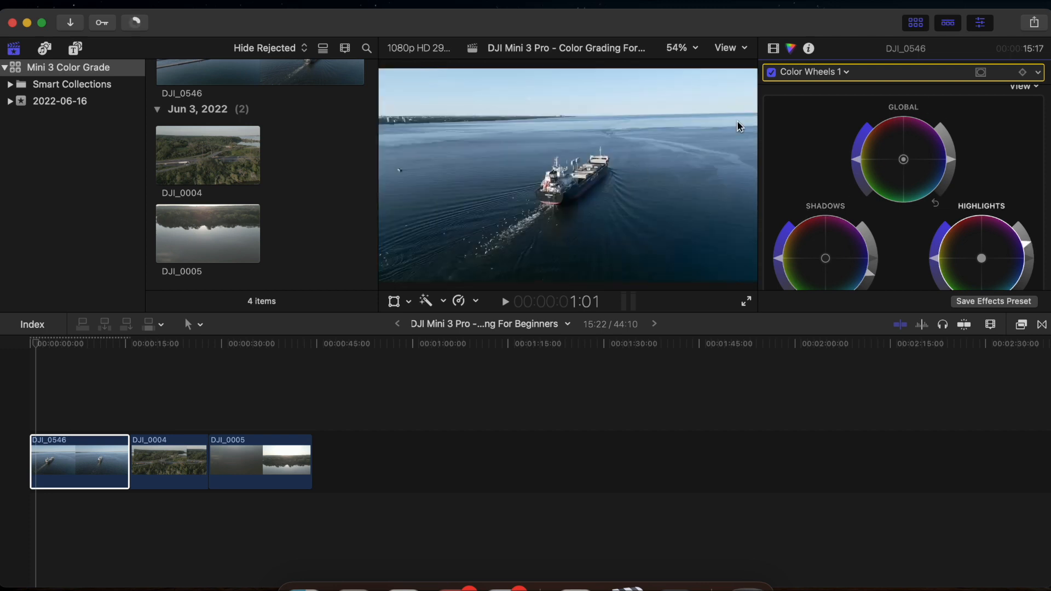
{"action": "left_click", "coordinate": [774, 50]}
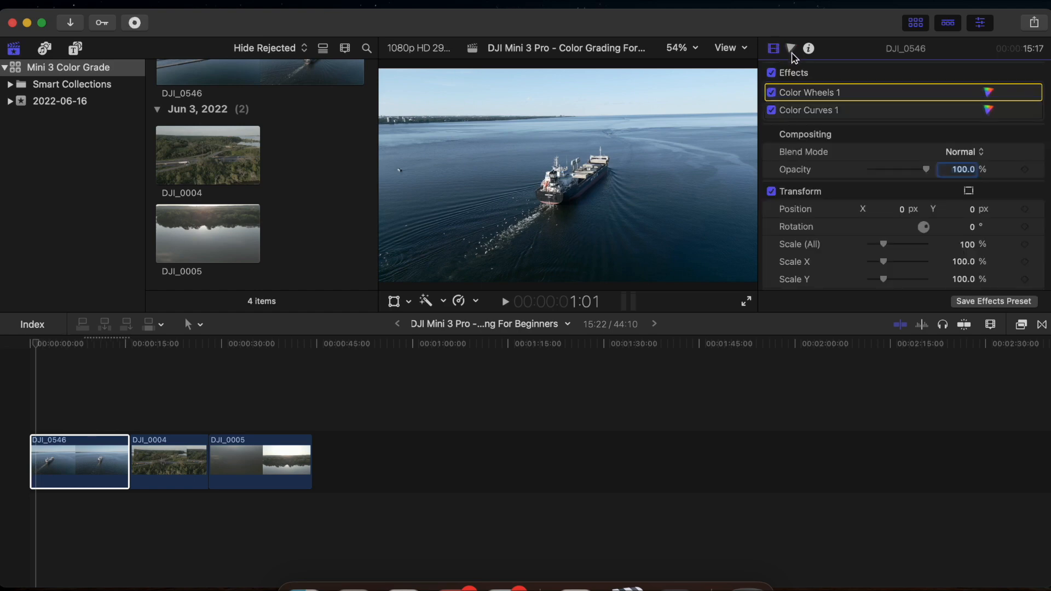
{"action": "left_click", "coordinate": [771, 73]}
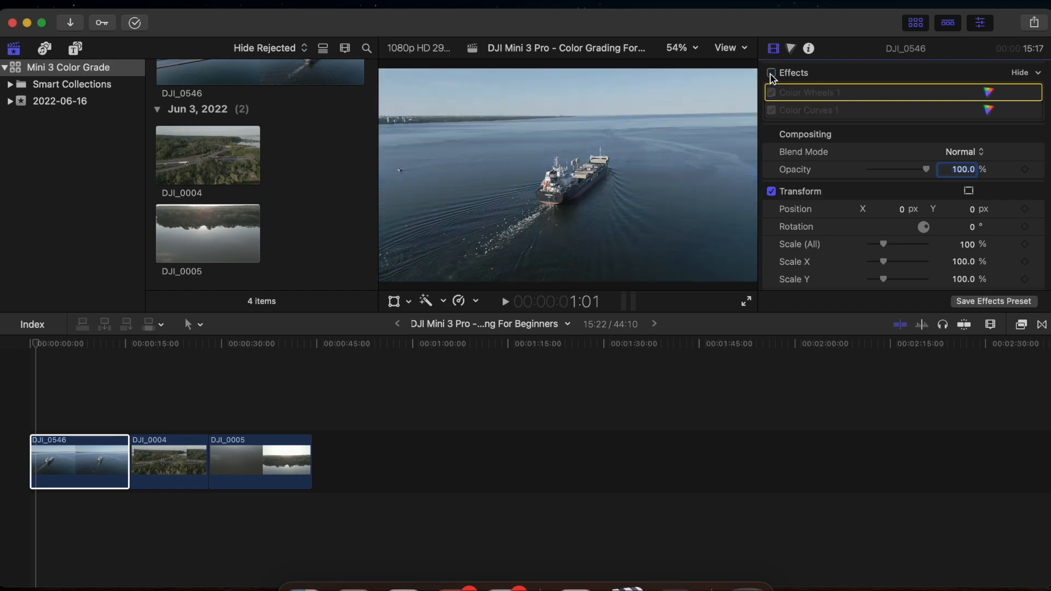
{"action": "left_click", "coordinate": [772, 73]}
{"action": "left_click", "coordinate": [771, 74]}
{"action": "left_click", "coordinate": [772, 73]}
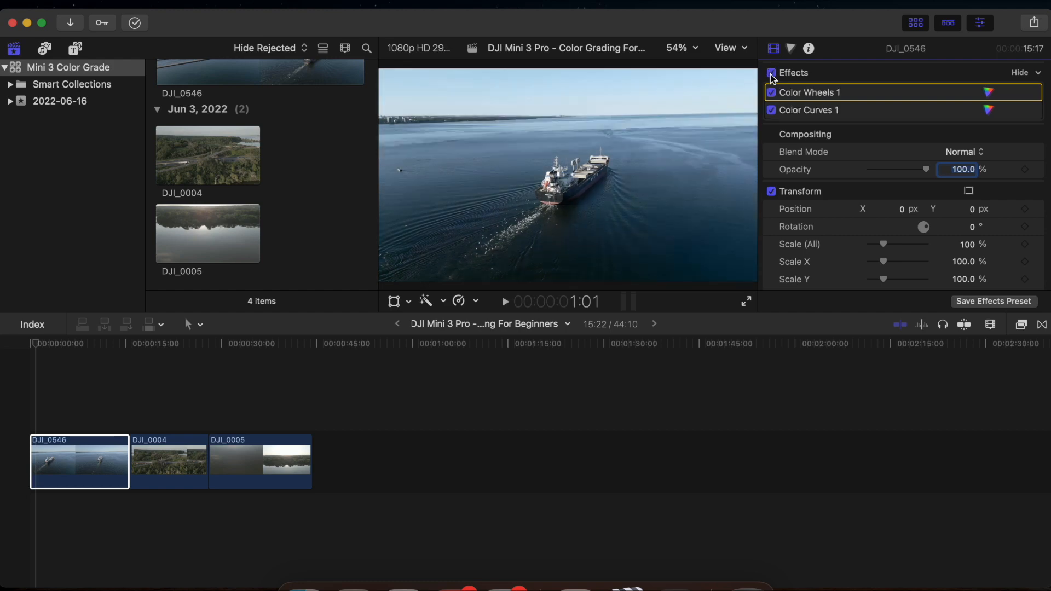
Strongly increase the saturation of the global wheel in Color Wheels 1.
{"action": "left_click", "coordinate": [792, 51]}
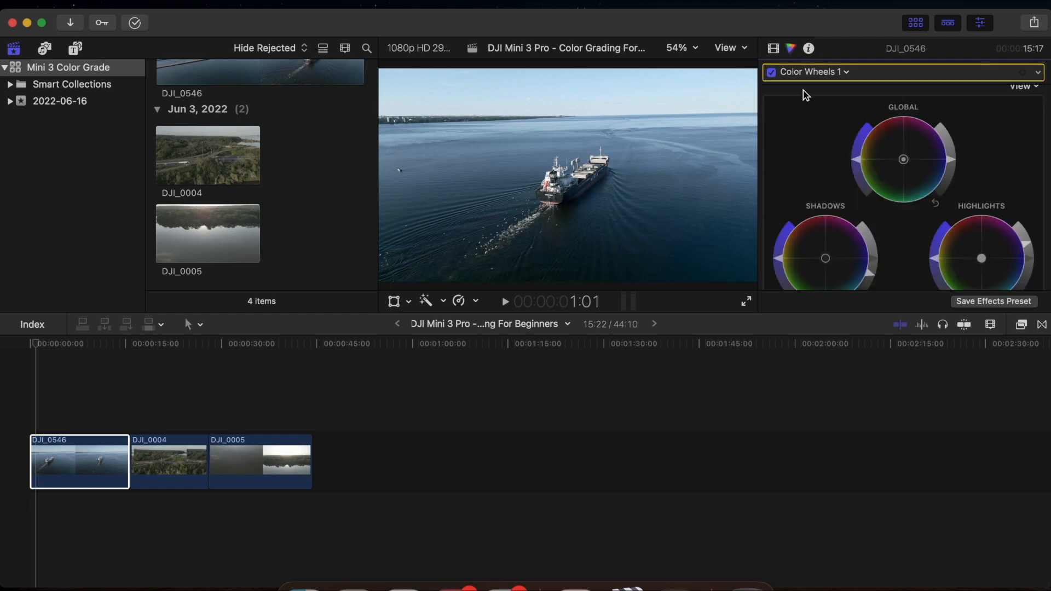
{"action": "scroll", "coordinate": [840, 145], "scroll_direction": "down", "scroll_amount": 2}
{"action": "scroll", "coordinate": [879, 146], "scroll_direction": "up", "scroll_amount": 2}
{"action": "left_click_drag", "start_coordinate": [858, 165], "coordinate": [859, 134]}
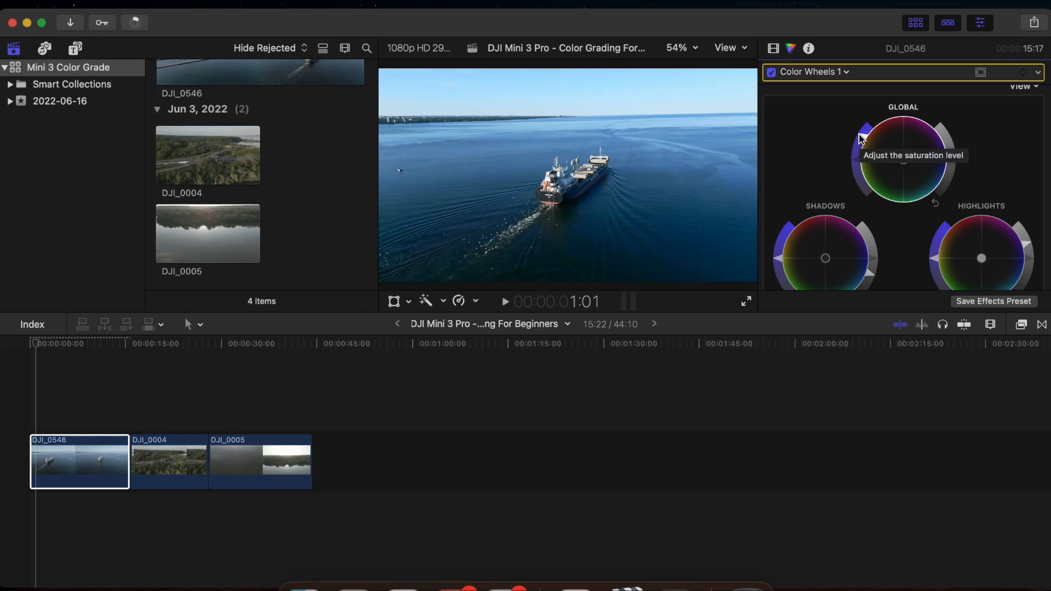
Fine-tune the temperature and tint of the Color Wheels 1 correction.
{"action": "scroll", "coordinate": [1016, 164], "scroll_direction": "down", "scroll_amount": 4}
{"action": "scroll", "coordinate": [1016, 163], "scroll_direction": "down", "scroll_amount": 5}
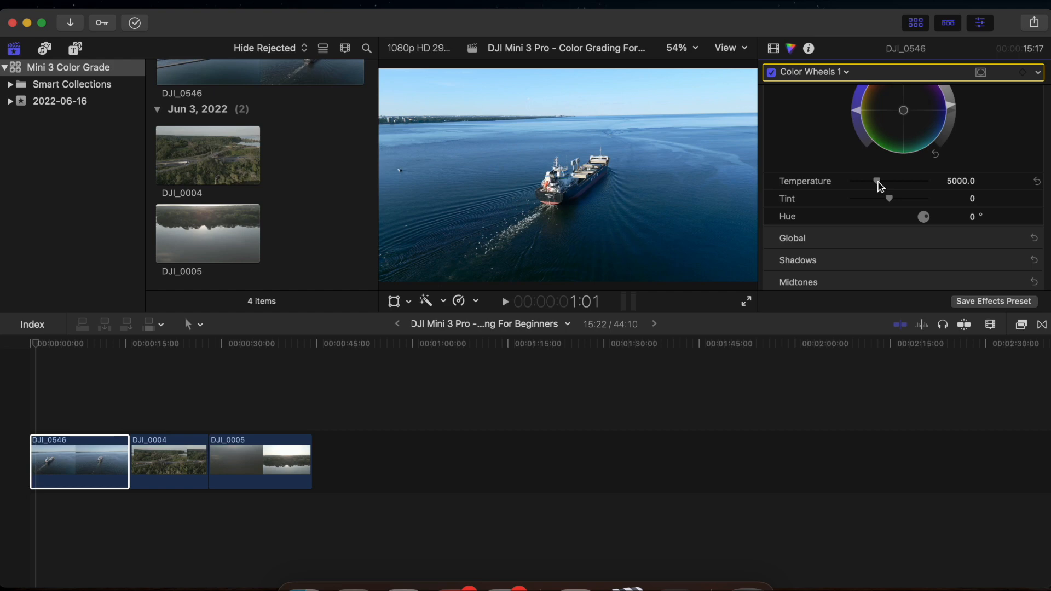
{"action": "mouse_move", "coordinate": [878, 183]}
{"action": "left_mouse_down"}
{"action": "mouse_move", "coordinate": [932, 188]}
{"action": "mouse_move", "coordinate": [857, 189]}
{"action": "mouse_move", "coordinate": [892, 195]}
{"action": "mouse_move", "coordinate": [882, 196]}
{"action": "left_mouse_up"}
{"action": "mouse_move", "coordinate": [894, 205]}
{"action": "left_mouse_down"}
{"action": "mouse_move", "coordinate": [921, 211]}
{"action": "mouse_move", "coordinate": [889, 204]}
{"action": "left_mouse_up"}
Add a Hue/Saturation Curves correction to the DJI_0546 clip.
{"action": "scroll", "coordinate": [956, 156], "scroll_direction": "up", "scroll_amount": 5}
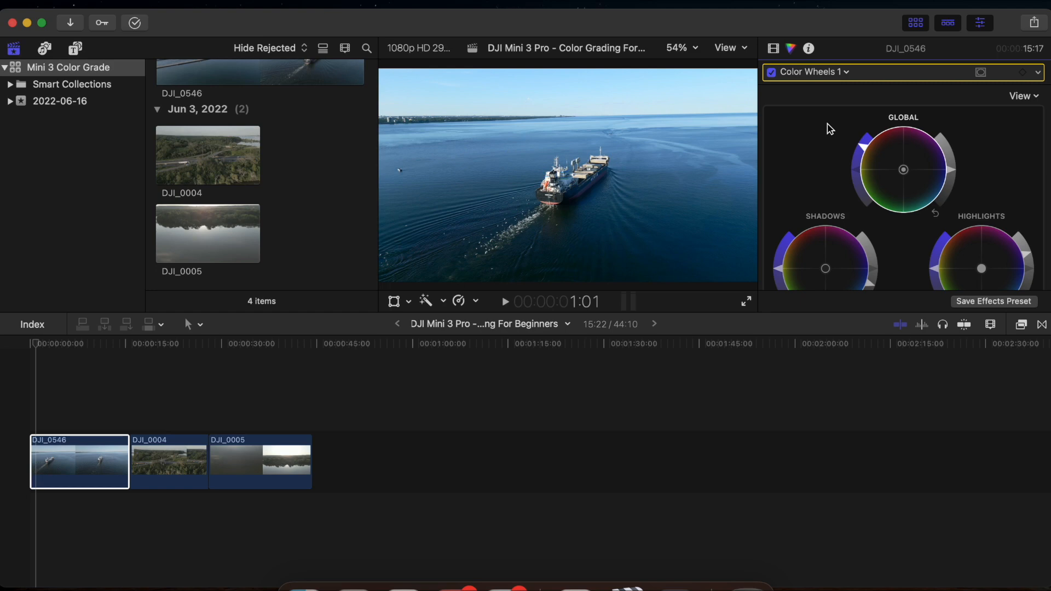
{"action": "left_click", "coordinate": [844, 74]}
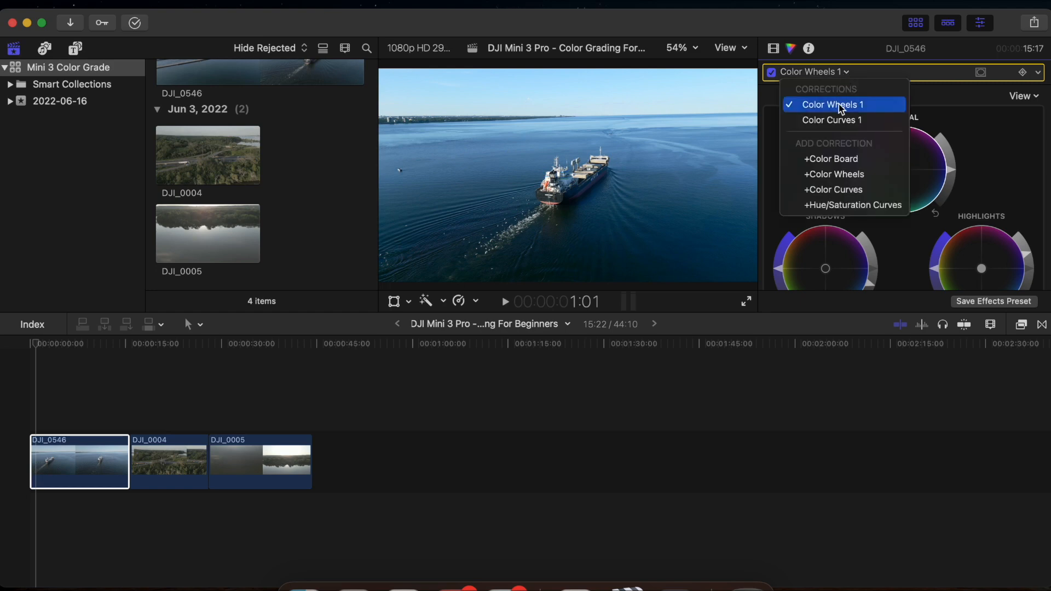
{"action": "left_click", "coordinate": [871, 204]}
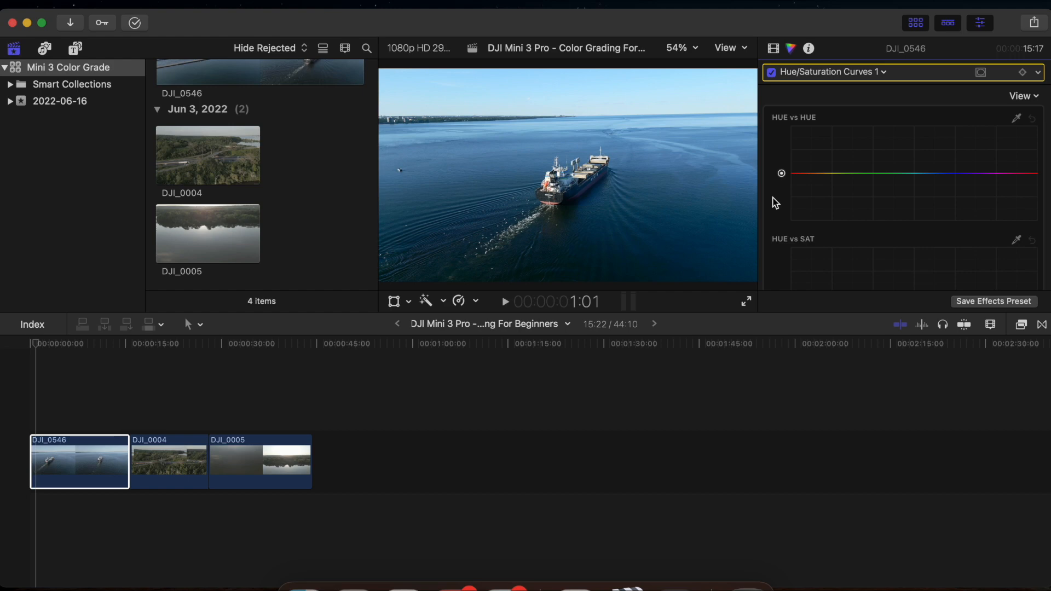
Sample the blue water in the Hue vs Hue curve, shift it slightly toward teal and compare with the correction disabled and enabled.
{"action": "left_click", "coordinate": [604, 442]}
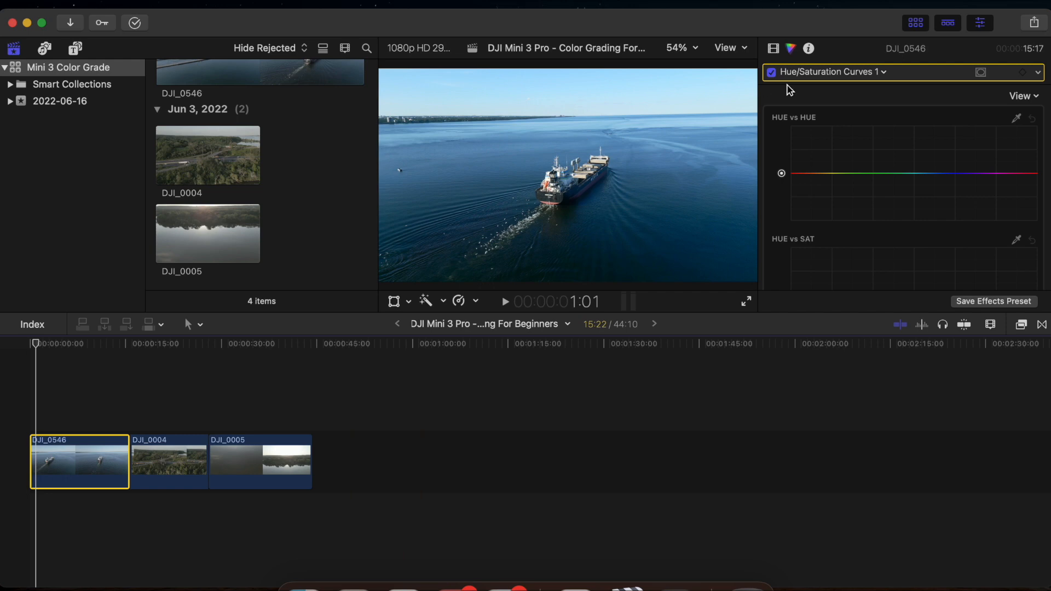
{"action": "left_click", "coordinate": [1017, 119]}
{"action": "scroll", "coordinate": [835, 145], "scroll_direction": "down", "scroll_amount": 5}
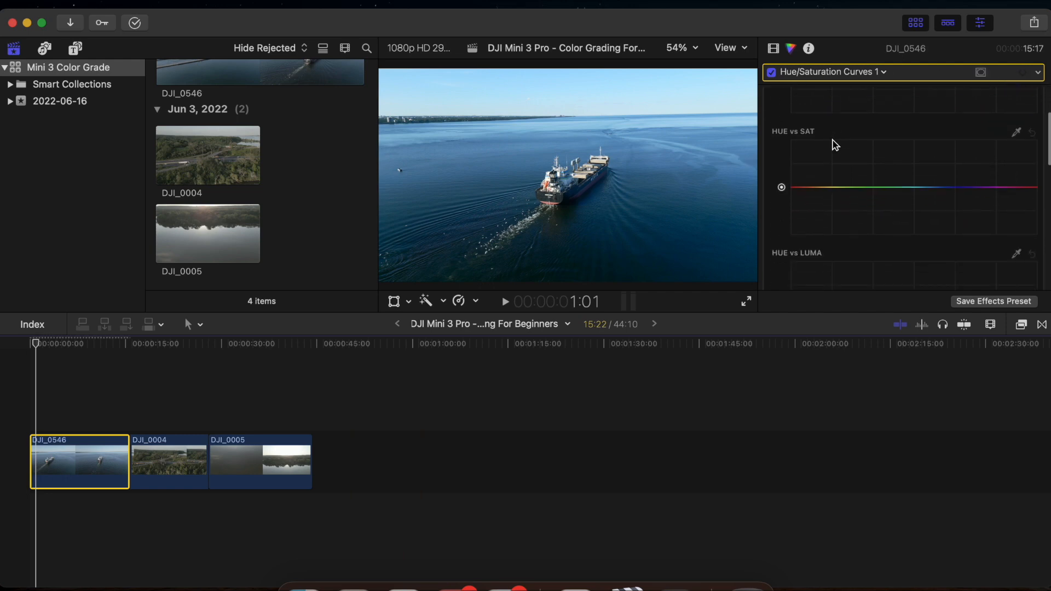
{"action": "scroll", "coordinate": [835, 145], "scroll_direction": "up", "scroll_amount": 5}
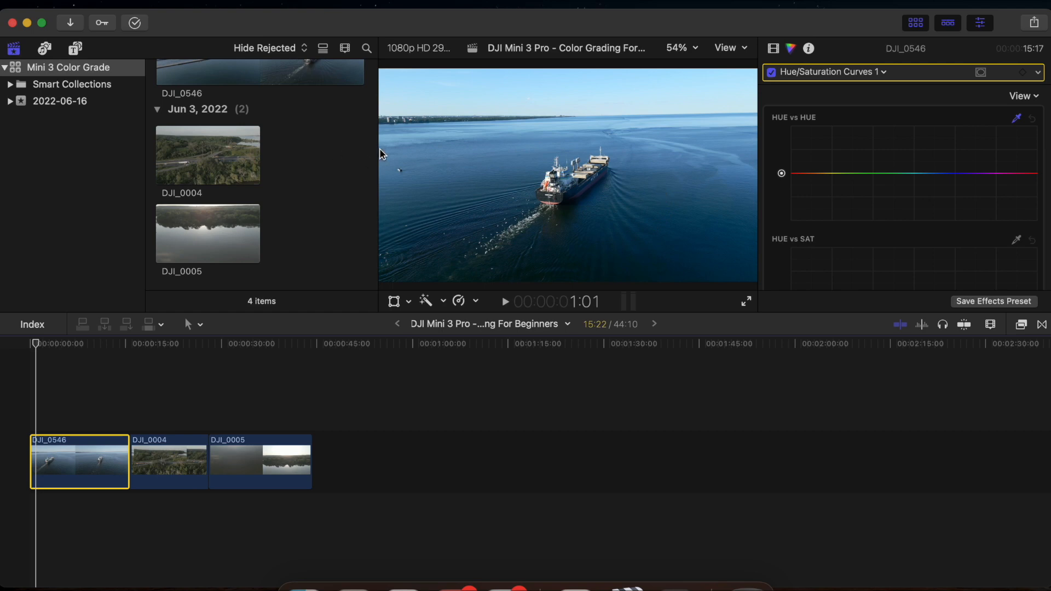
{"action": "left_click", "coordinate": [444, 168]}
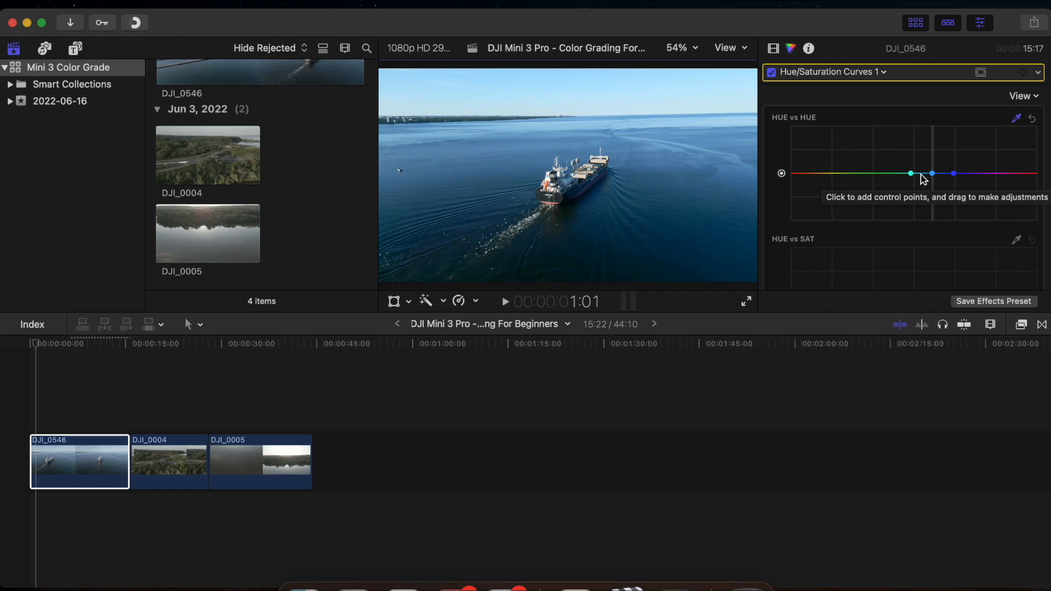
{"action": "left_click_drag", "start_coordinate": [935, 178], "coordinate": [934, 185]}
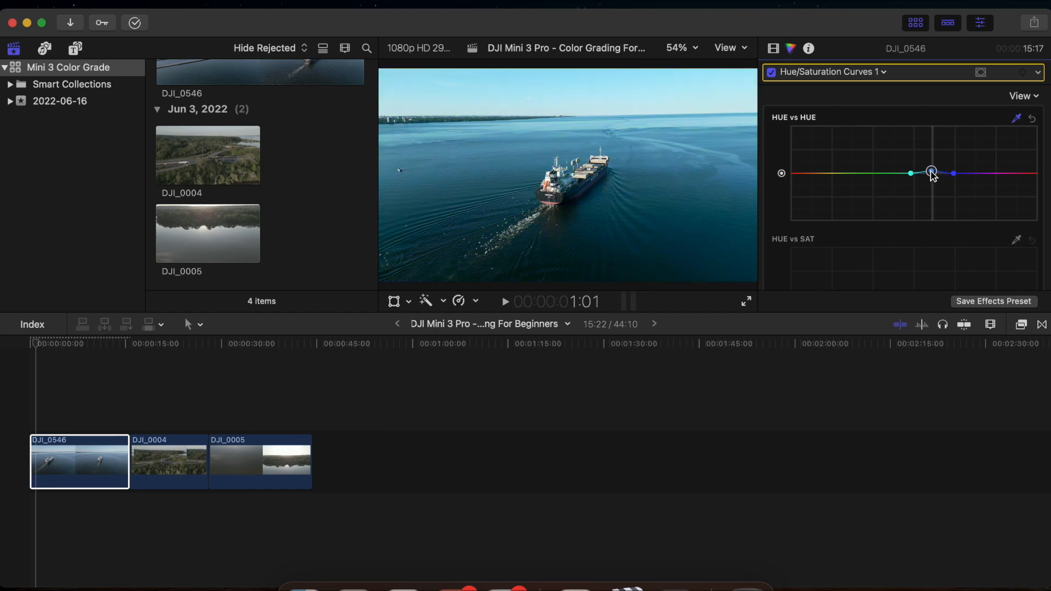
{"action": "left_click_drag", "start_coordinate": [911, 173], "coordinate": [904, 174]}
{"action": "left_click", "coordinate": [771, 73]}
{"action": "left_click", "coordinate": [771, 73]}
Sample the water in the Hue vs Sat curve, slightly raise its saturation and extend the affected range toward green.
{"action": "scroll", "coordinate": [935, 242], "scroll_direction": "down", "scroll_amount": 5}
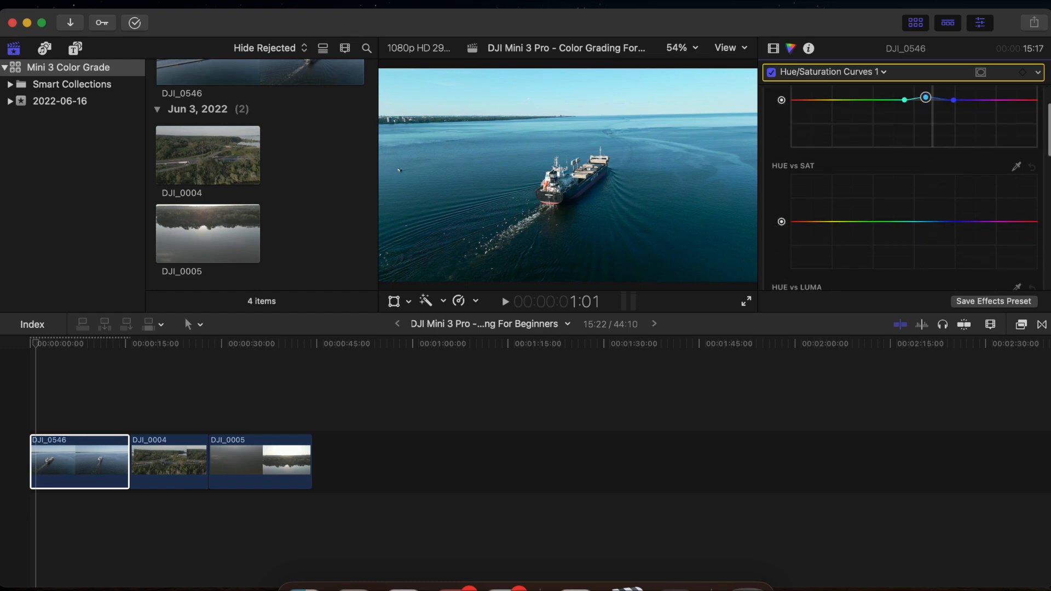
{"action": "left_click", "coordinate": [1017, 150]}
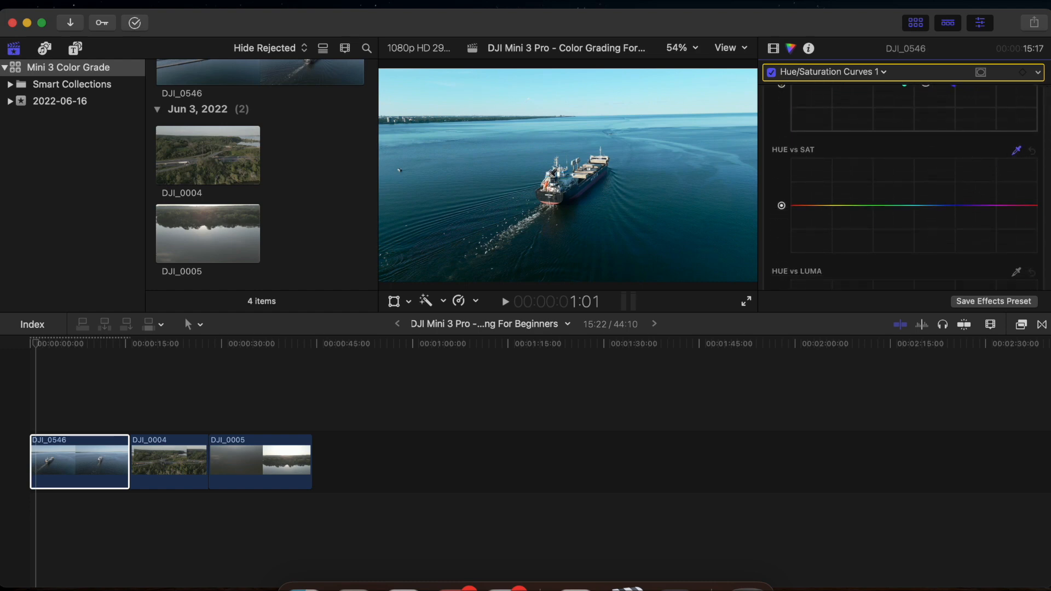
{"action": "left_click", "coordinate": [486, 157]}
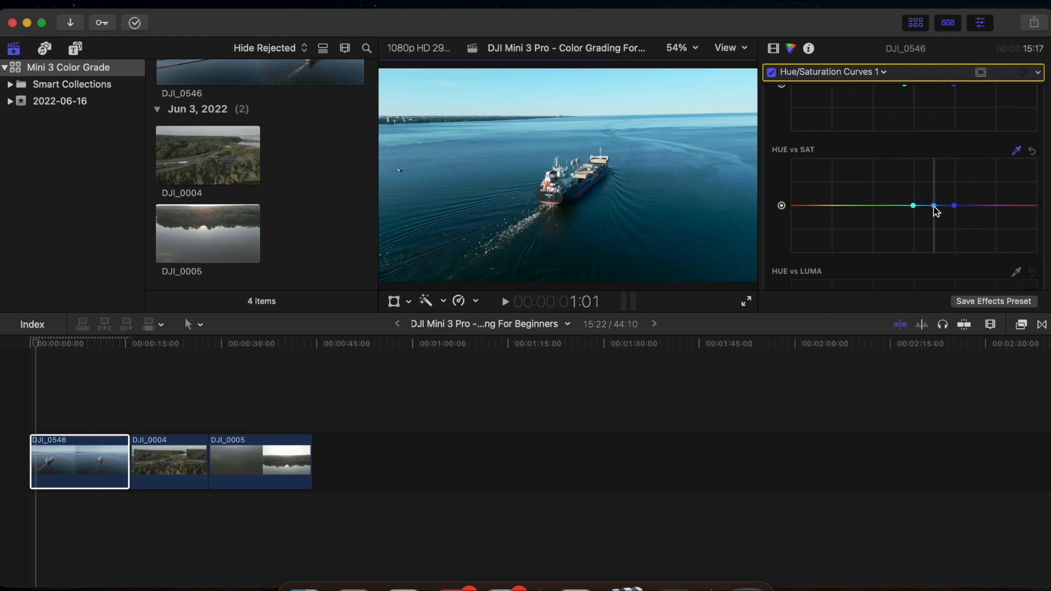
{"action": "left_click_drag", "start_coordinate": [934, 205], "coordinate": [906, 206]}
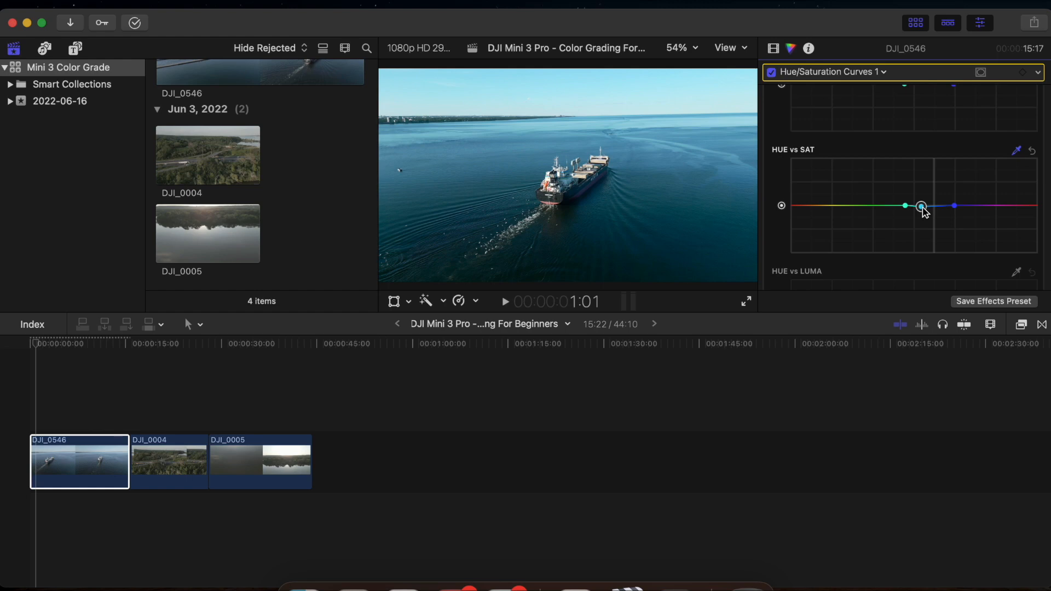
{"action": "left_click_drag", "start_coordinate": [921, 207], "coordinate": [900, 207]}
{"action": "left_click", "coordinate": [905, 206]}
Try to brighten the sampled blue water with the Hue vs Luma curve and reset that curve.
{"action": "scroll", "coordinate": [947, 233], "scroll_direction": "down", "scroll_amount": 3}
{"action": "left_click", "coordinate": [1017, 220]}
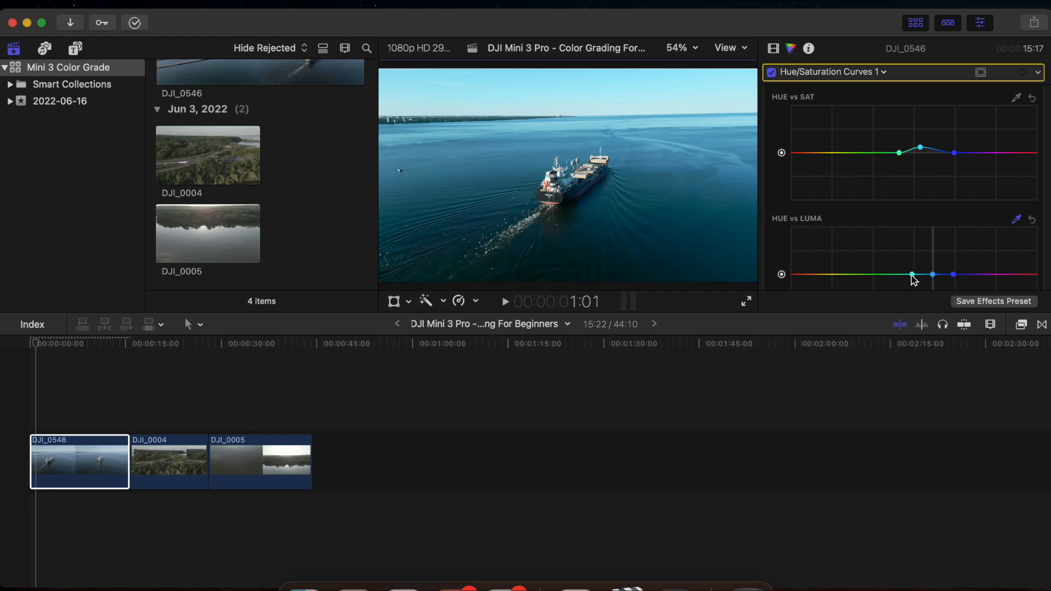
{"action": "left_click", "coordinate": [934, 274]}
{"action": "scroll", "coordinate": [936, 240], "scroll_direction": "down", "scroll_amount": 2}
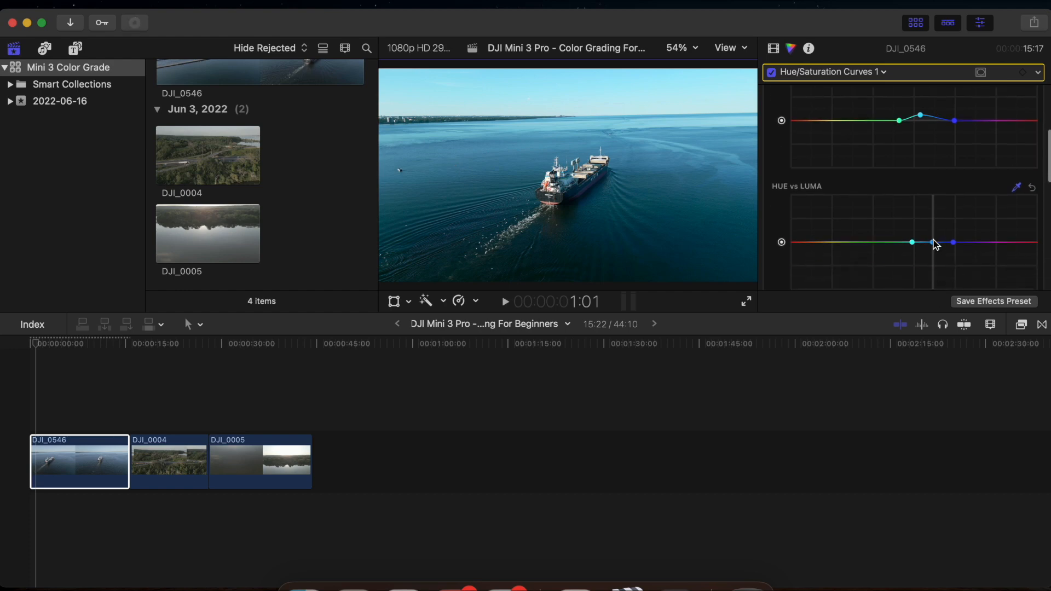
{"action": "mouse_move", "coordinate": [933, 242]}
{"action": "left_mouse_down"}
{"action": "mouse_move", "coordinate": [934, 228]}
{"action": "mouse_move", "coordinate": [932, 251]}
{"action": "mouse_move", "coordinate": [932, 239]}
{"action": "left_mouse_up"}
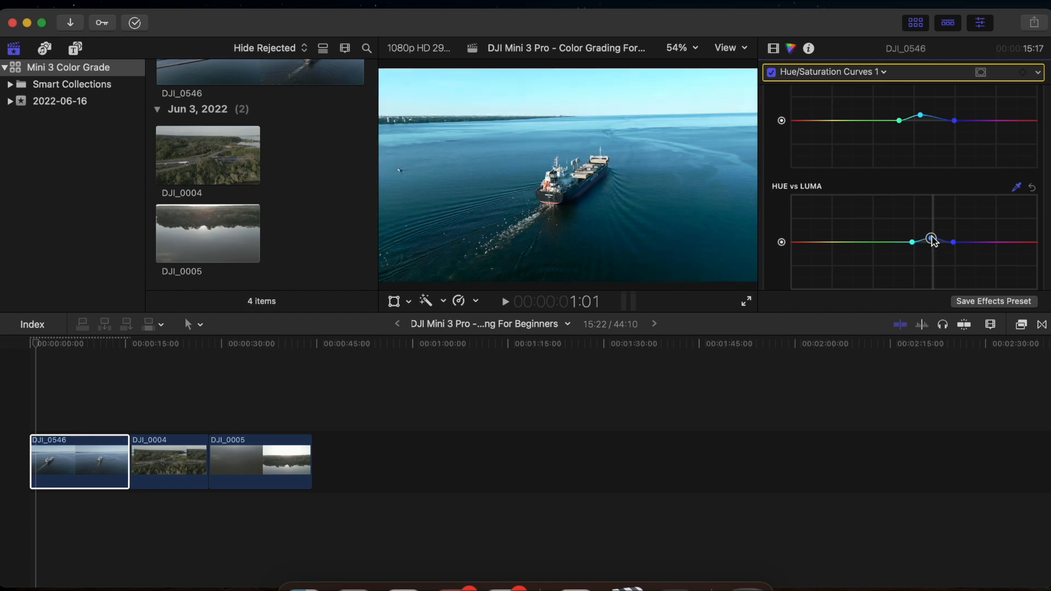
{"action": "left_click", "coordinate": [1033, 188]}
Compare the DJI_0546 clip with its color wheels, color curves and hue/saturation effects disabled and enabled.
{"action": "scroll", "coordinate": [1032, 188], "scroll_direction": "up", "scroll_amount": 5}
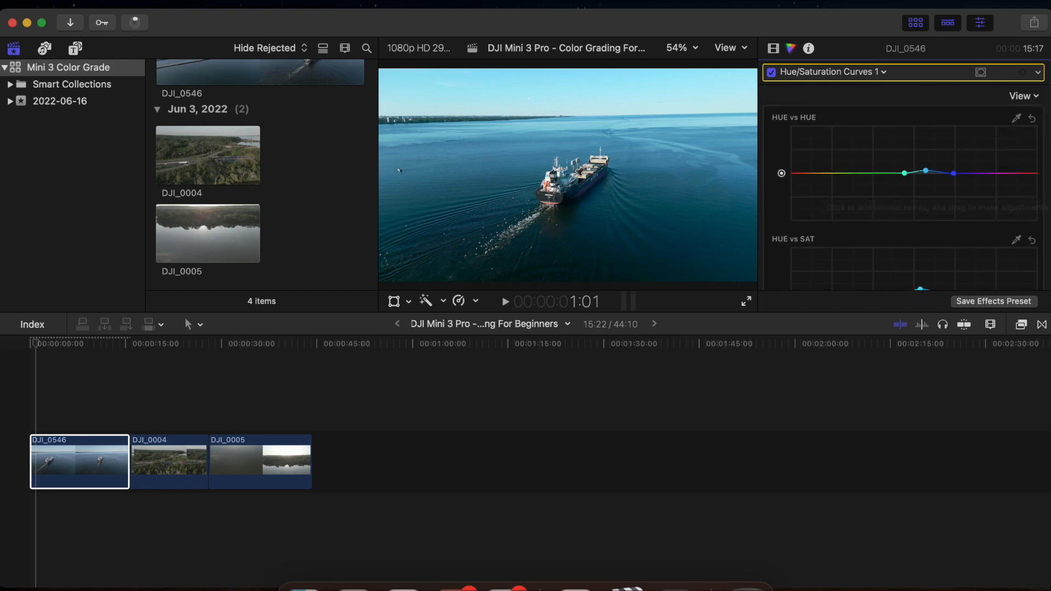
{"action": "left_click", "coordinate": [881, 74]}
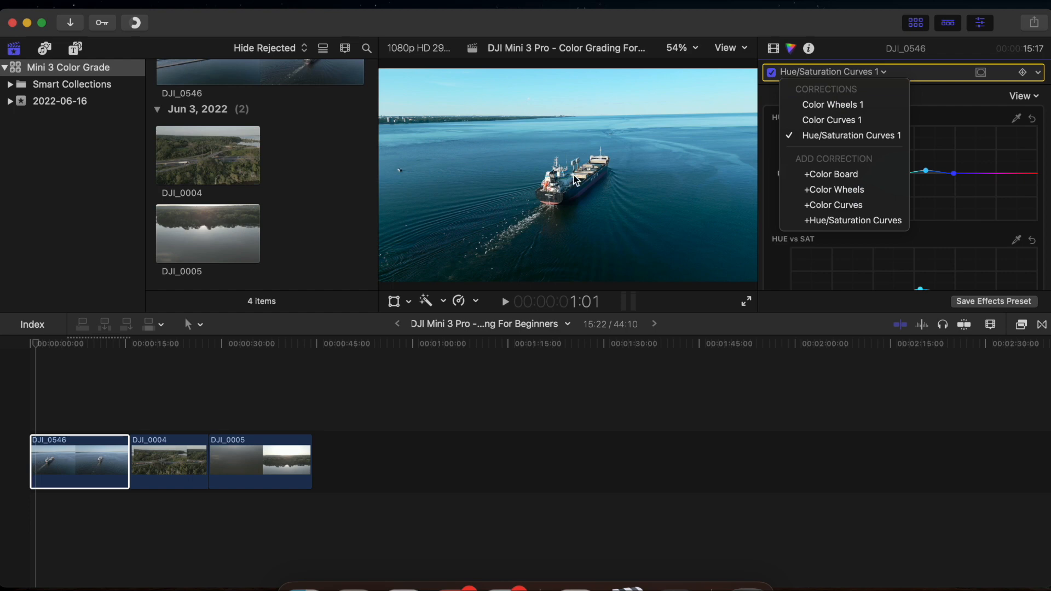
{"action": "left_click", "coordinate": [952, 109]}
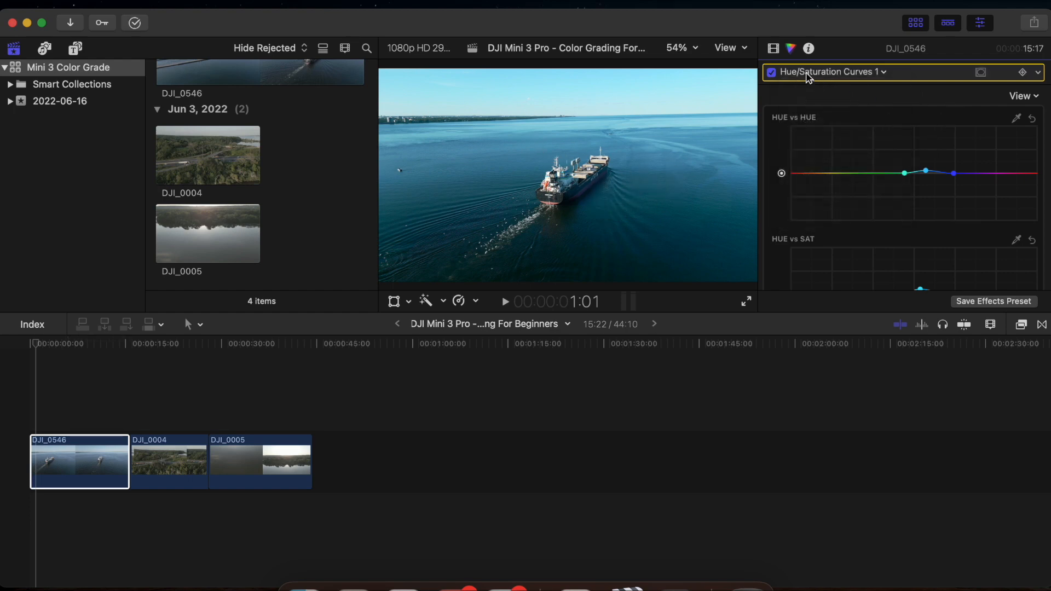
{"action": "left_click", "coordinate": [775, 51]}
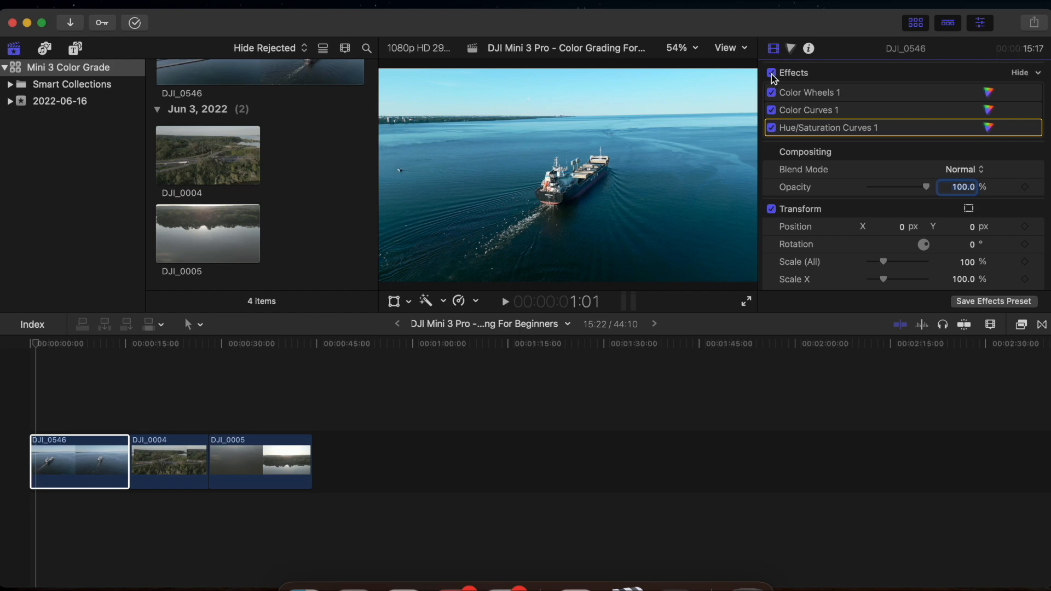
{"action": "left_click", "coordinate": [772, 73]}
{"action": "left_click", "coordinate": [773, 73]}
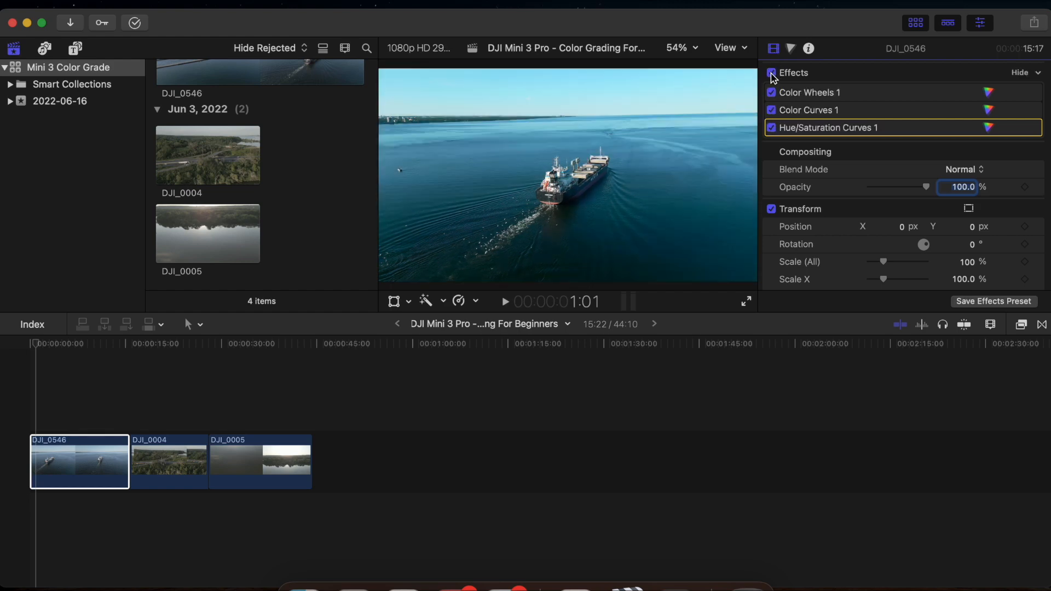
{"action": "left_click", "coordinate": [773, 73]}
{"action": "left_click", "coordinate": [772, 74]}
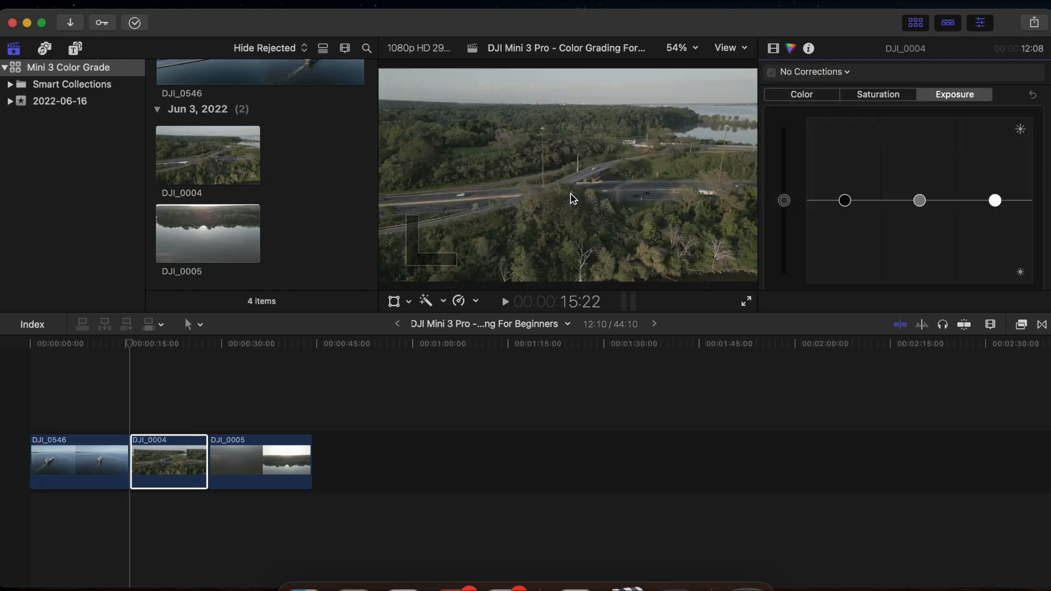
Add a Color Wheels correction to the DJI_0004 highway clip and show the video scopes.
{"action": "left_click", "coordinate": [847, 72]}
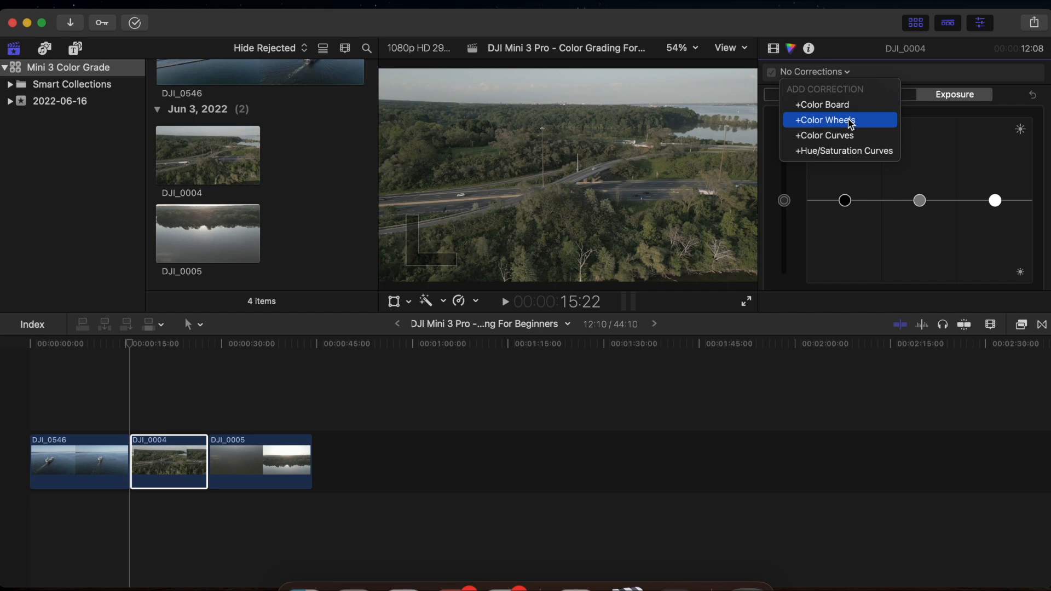
{"action": "left_click", "coordinate": [852, 120]}
{"action": "key", "text": "super+7"}
Raise the highlights brightness and slightly lower the shadows brightness in the DJI_0004 Color Wheels 1 correction.
{"action": "scroll", "coordinate": [975, 197], "scroll_direction": "down", "scroll_amount": 2}
{"action": "left_click_drag", "start_coordinate": [1032, 229], "coordinate": [1031, 191]}
{"action": "left_click_drag", "start_coordinate": [874, 223], "coordinate": [873, 224]}
{"action": "scroll", "coordinate": [930, 265], "scroll_direction": "down", "scroll_amount": 2}
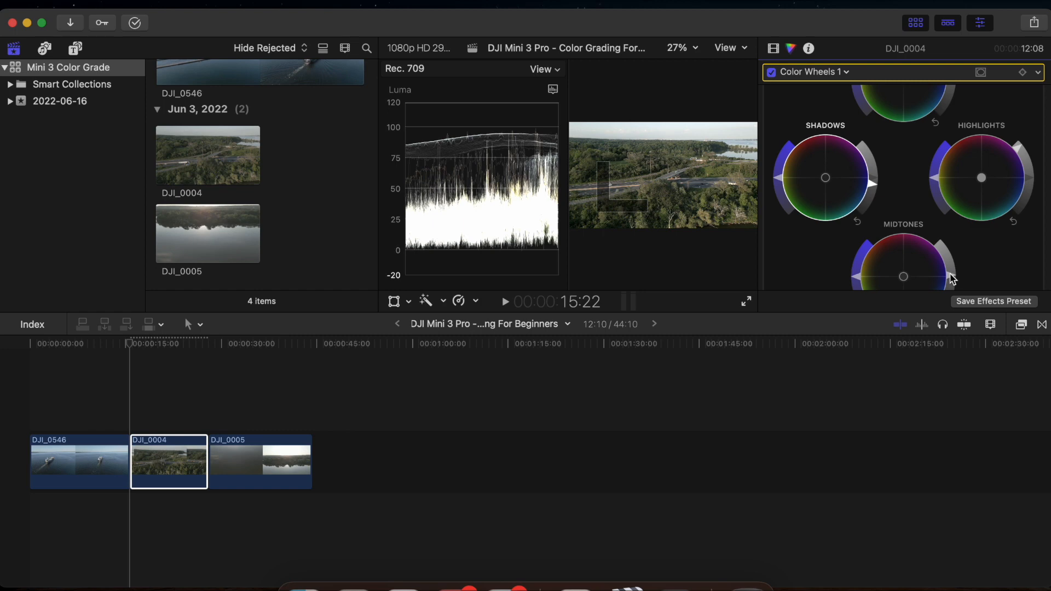
{"action": "left_click_drag", "start_coordinate": [952, 275], "coordinate": [952, 272]}
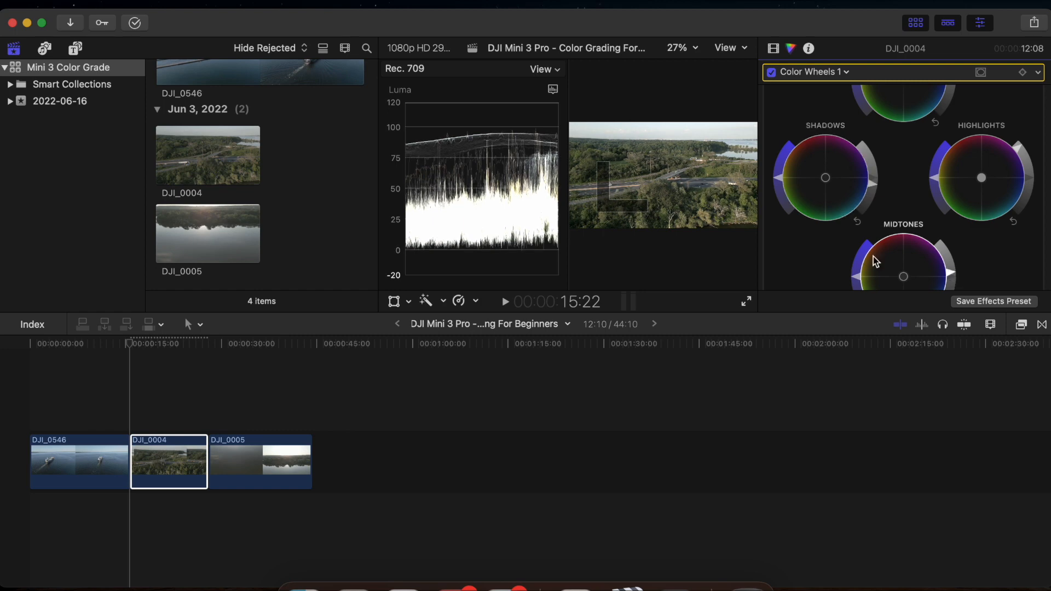
{"action": "left_click_drag", "start_coordinate": [872, 184], "coordinate": [872, 188]}
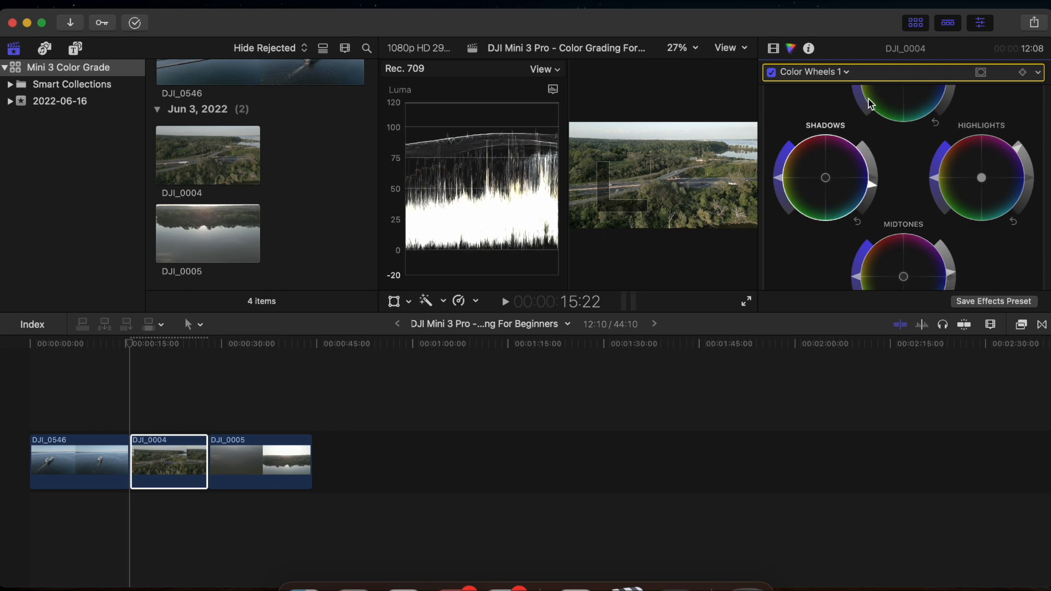
Add a Color Curves correction to the DJI_0004 clip and place a control point in the middle of its Luma curve.
{"action": "left_click", "coordinate": [847, 74]}
{"action": "left_click", "coordinate": [861, 175]}
{"action": "scroll", "coordinate": [858, 174], "scroll_direction": "up", "scroll_amount": 3}
{"action": "left_click", "coordinate": [905, 174]}
{"action": "scroll", "coordinate": [945, 241], "scroll_direction": "down", "scroll_amount": 3}
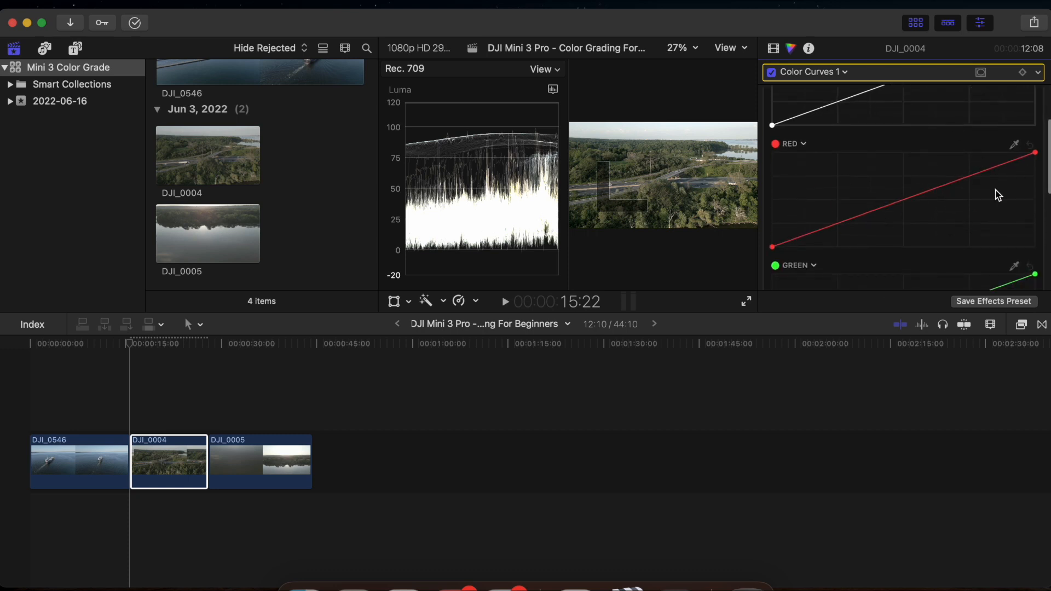
{"action": "scroll", "coordinate": [924, 181], "scroll_direction": "down", "scroll_amount": 5}
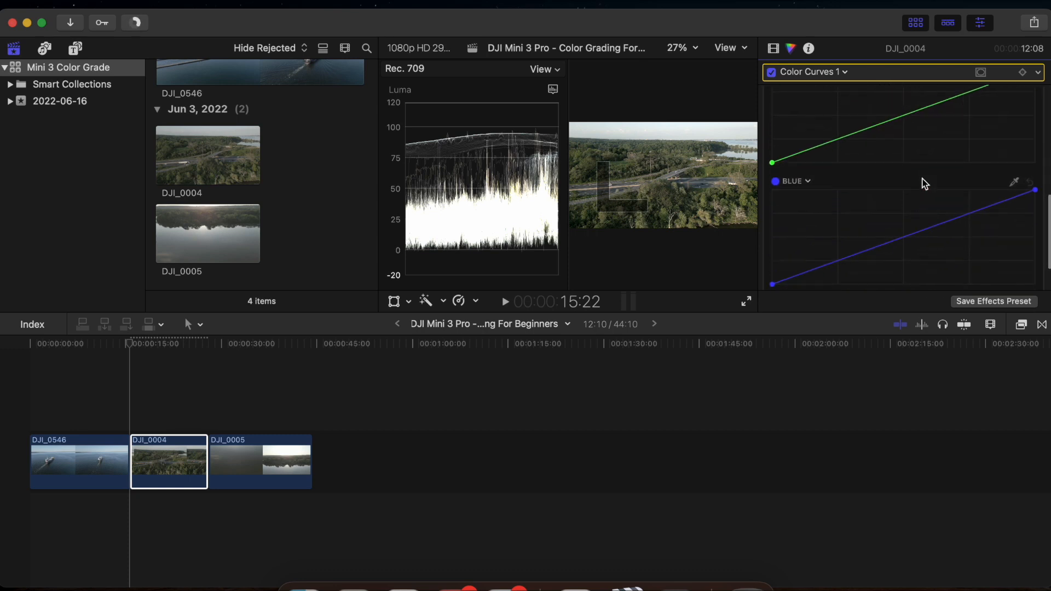
{"action": "scroll", "coordinate": [925, 184], "scroll_direction": "up", "scroll_amount": 5}
{"action": "scroll", "coordinate": [925, 183], "scroll_direction": "down", "scroll_amount": 3}
{"action": "scroll", "coordinate": [926, 183], "scroll_direction": "up", "scroll_amount": 3}
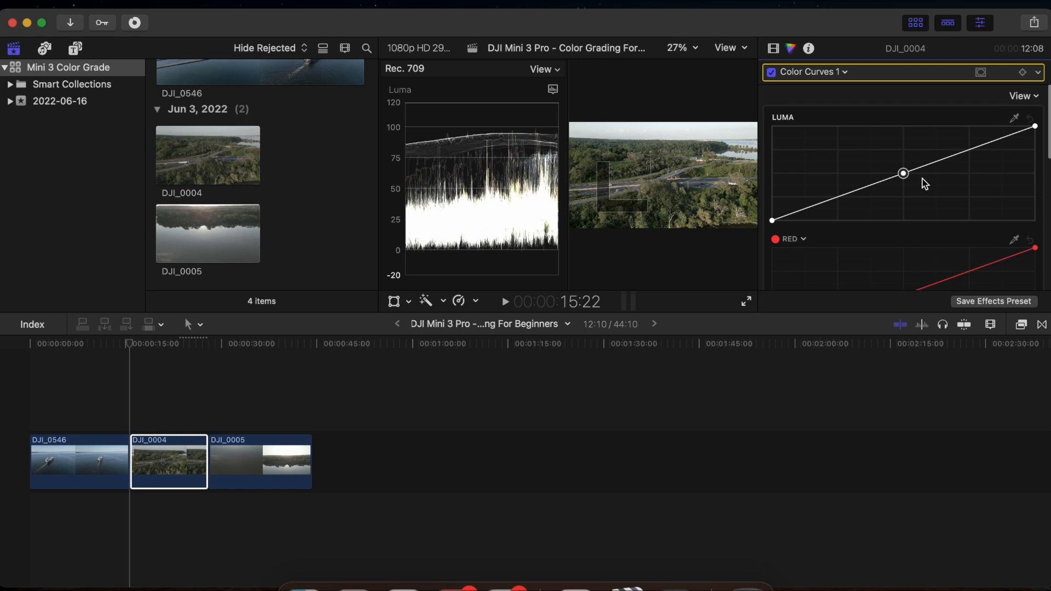
Shape the Luma curve into a gentle S with added shadow and highlight points, lifted blacks and slightly lowered whites.
{"action": "left_click", "coordinate": [833, 199]}
{"action": "left_click", "coordinate": [971, 150]}
{"action": "left_click_drag", "start_coordinate": [774, 223], "coordinate": [772, 216]}
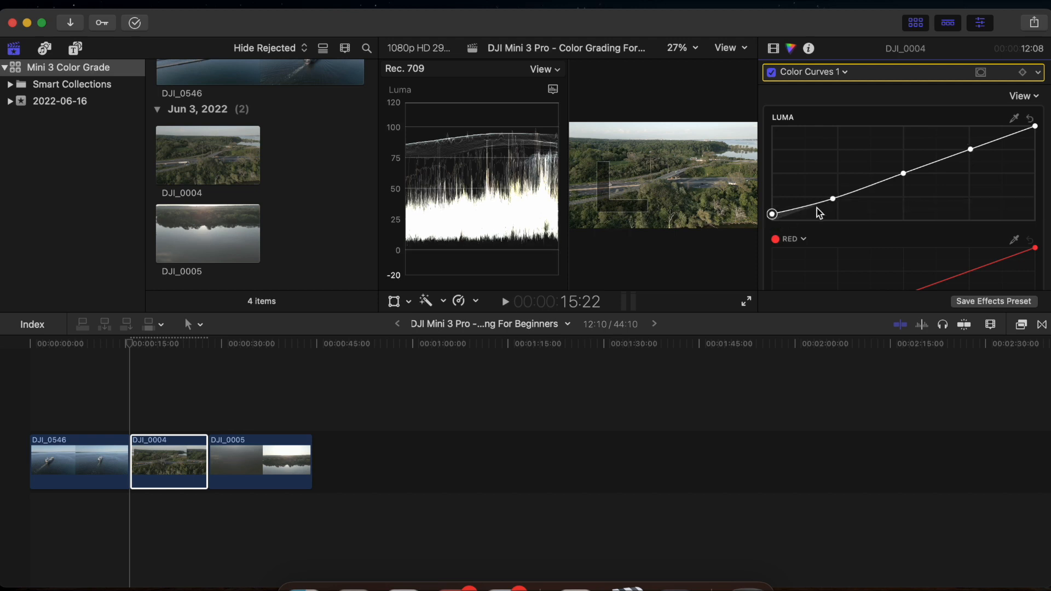
{"action": "left_click_drag", "start_coordinate": [833, 199], "coordinate": [830, 202]}
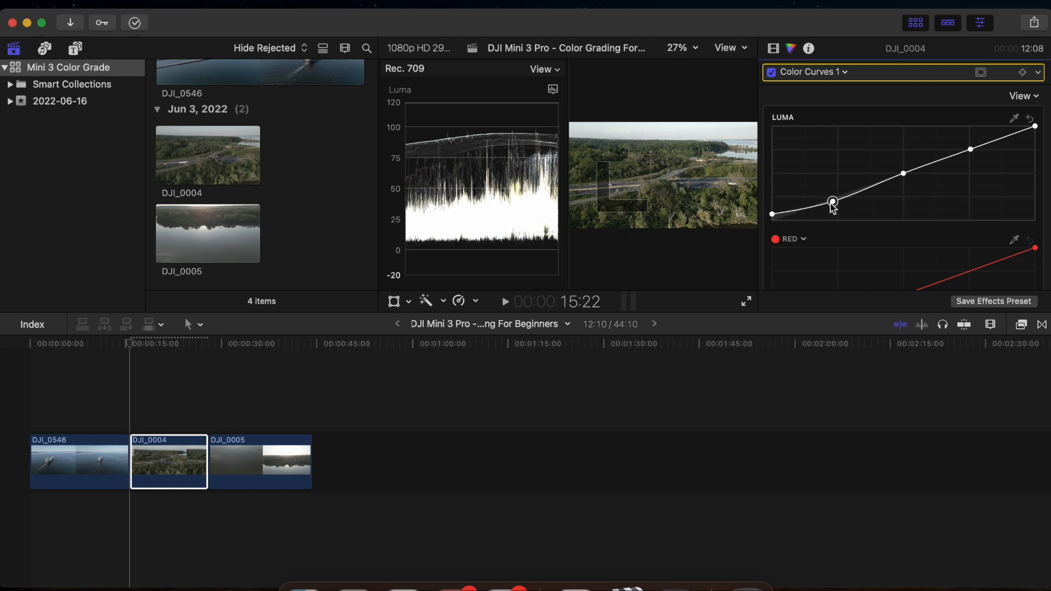
{"action": "left_click_drag", "start_coordinate": [1036, 127], "coordinate": [1036, 130]}
{"action": "left_click", "coordinate": [971, 149]}
{"action": "left_click_drag", "start_coordinate": [971, 149], "coordinate": [970, 146]}
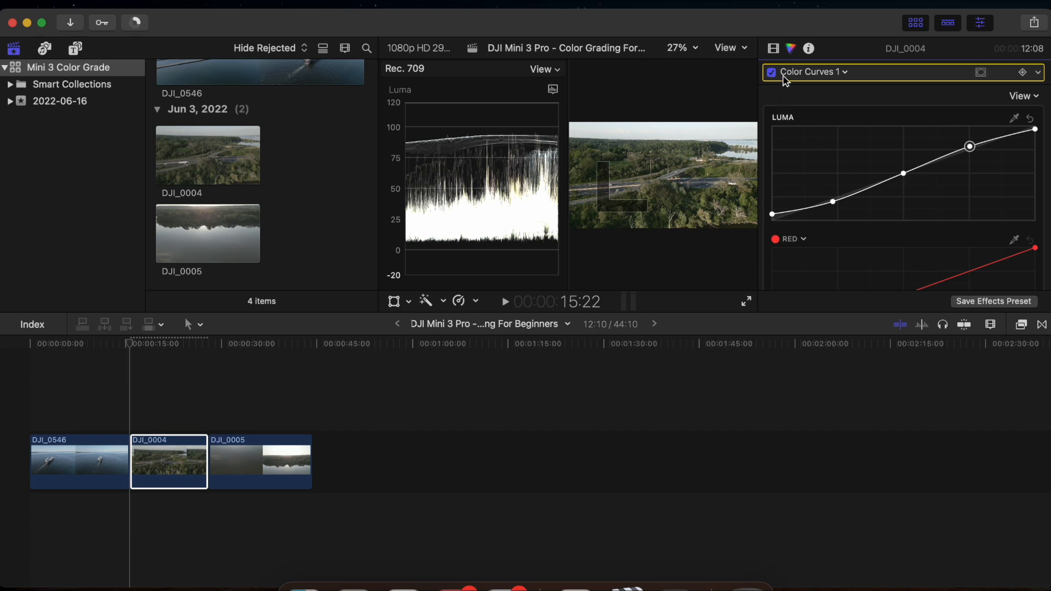
Return to the Color Wheels 1 correction and lower the shadows brightness a little further.
{"action": "left_click", "coordinate": [838, 73]}
{"action": "left_click", "coordinate": [838, 105]}
{"action": "scroll", "coordinate": [850, 109], "scroll_direction": "down", "scroll_amount": 3}
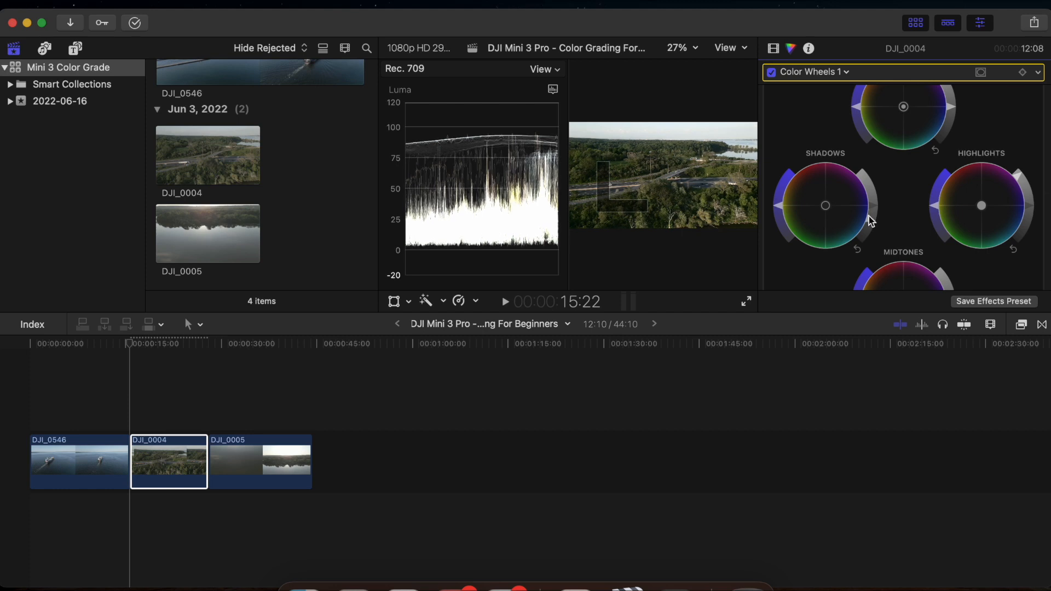
{"action": "scroll", "coordinate": [988, 189], "scroll_direction": "up", "scroll_amount": 3}
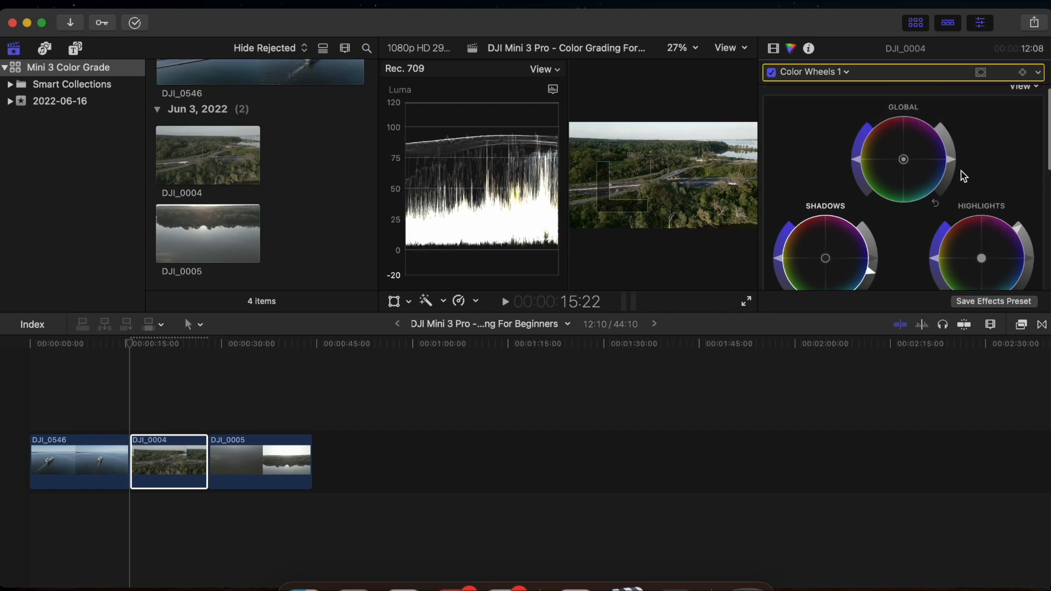
{"action": "scroll", "coordinate": [898, 145], "scroll_direction": "up", "scroll_amount": 1}
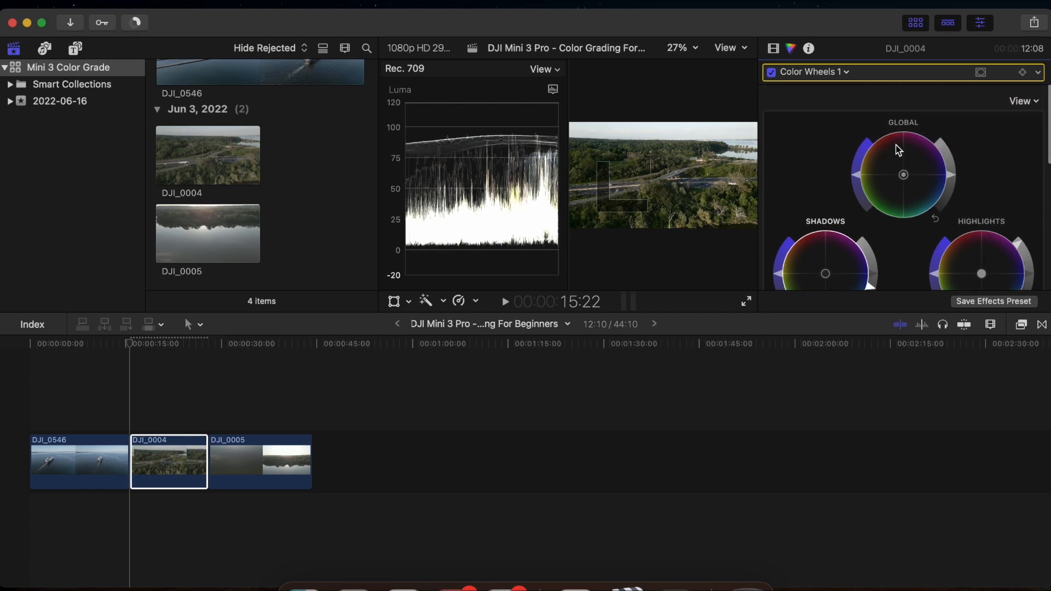
Hide the video scopes and compare the DJI_0004 clip with all its effects disabled and enabled.
{"action": "key", "text": "super+7"}
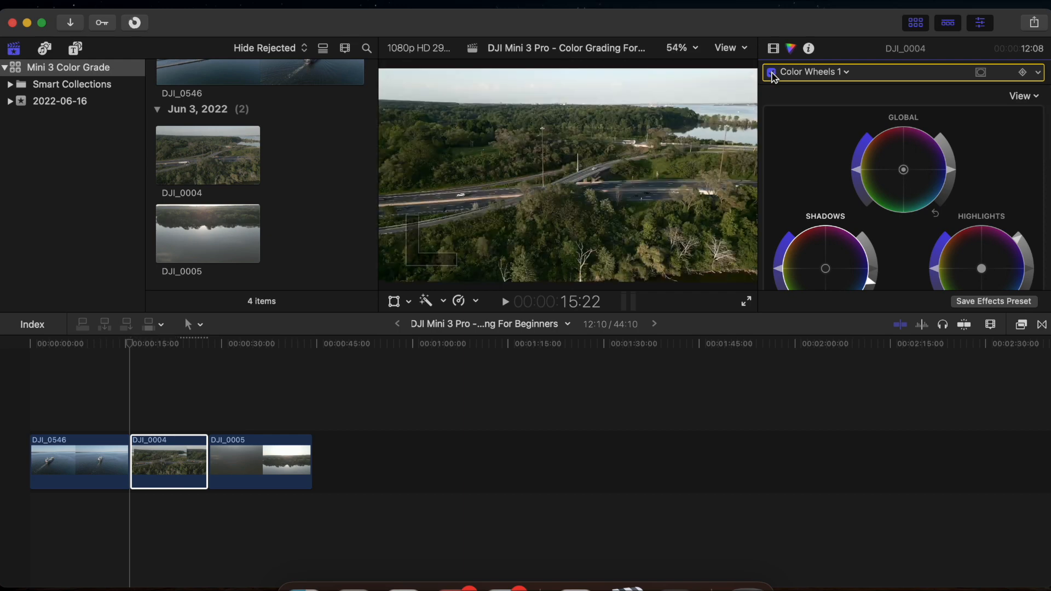
{"action": "left_click", "coordinate": [773, 48]}
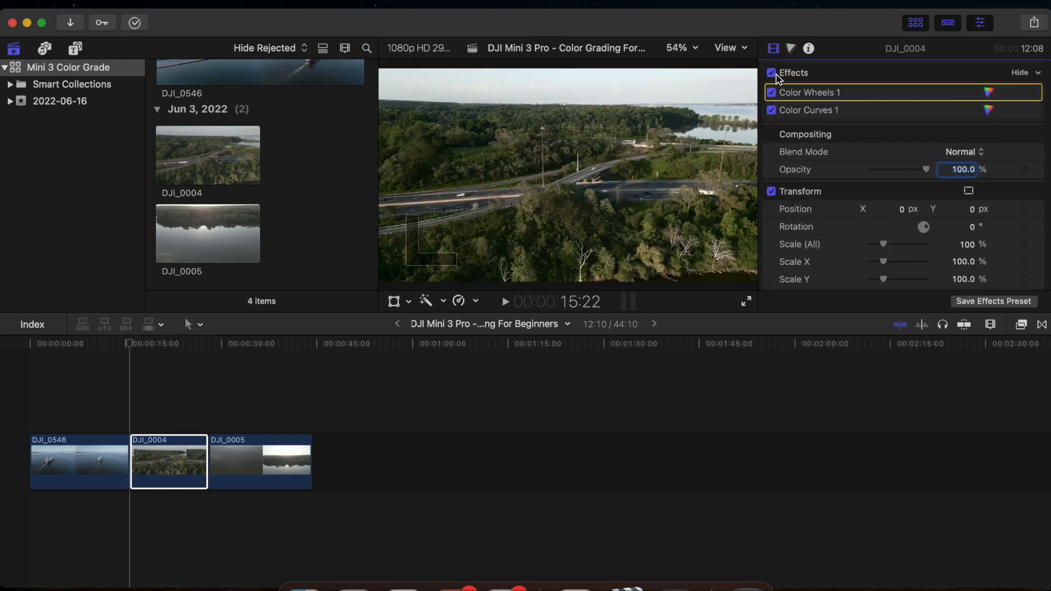
{"action": "left_click", "coordinate": [777, 74]}
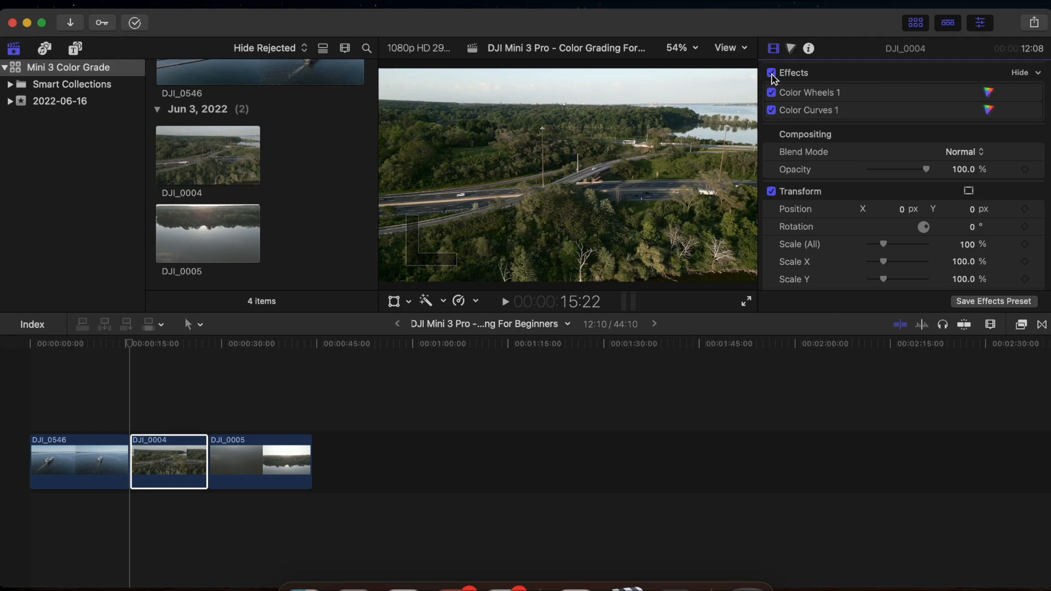
{"action": "left_click", "coordinate": [773, 73]}
{"action": "left_click", "coordinate": [772, 74]}
{"action": "left_click", "coordinate": [772, 74]}
{"action": "left_click", "coordinate": [772, 73]}
{"action": "left_click", "coordinate": [773, 74]}
{"action": "left_click", "coordinate": [773, 74]}
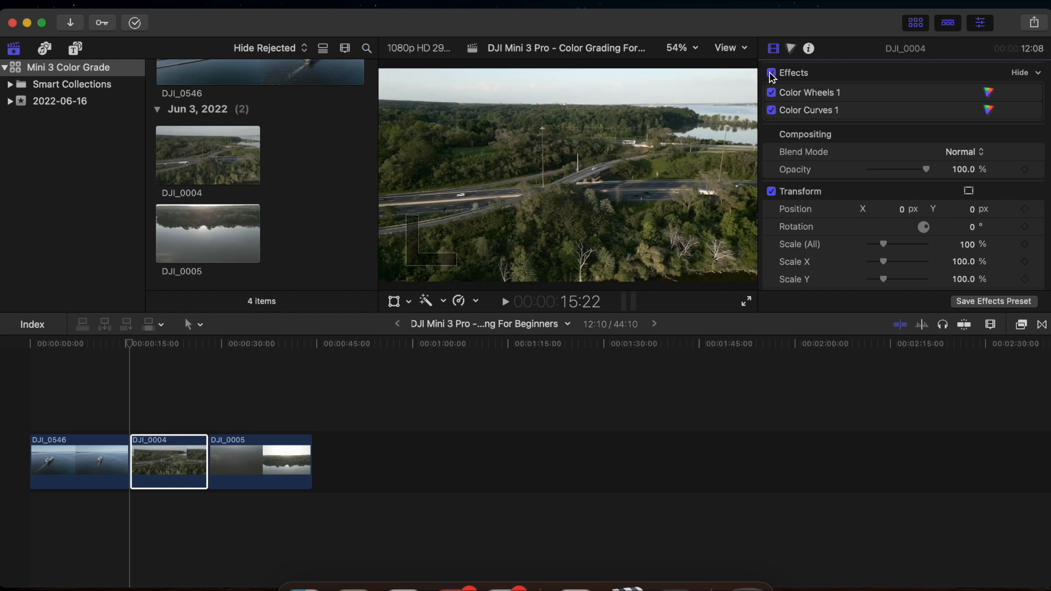
Return to the Color Wheels 1 correction of the DJI_0004 clip and raise the global saturation.
{"action": "left_click", "coordinate": [792, 49]}
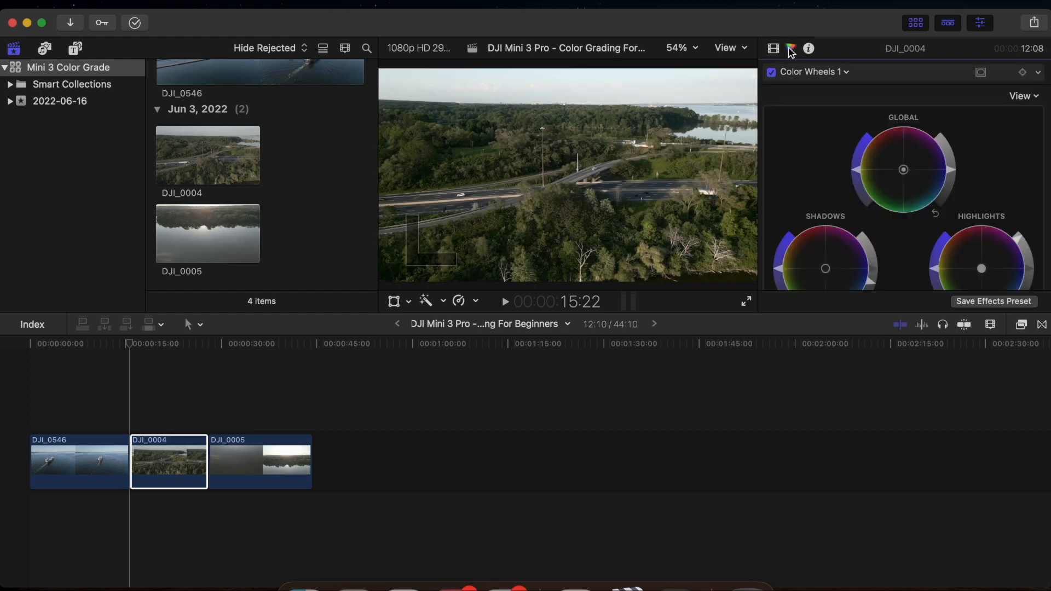
{"action": "scroll", "coordinate": [986, 120], "scroll_direction": "down", "scroll_amount": 3}
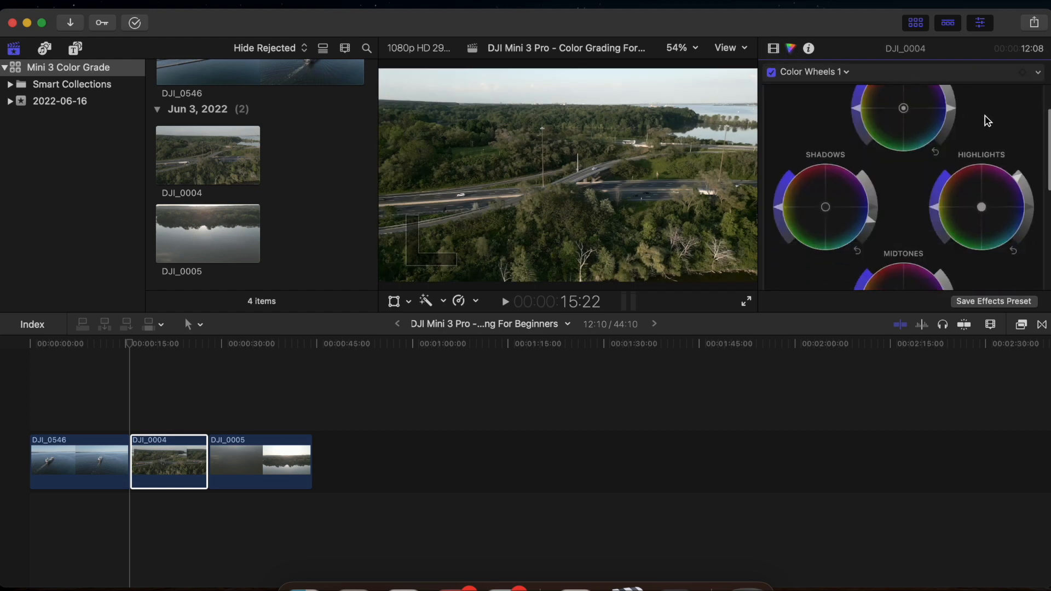
{"action": "scroll", "coordinate": [987, 120], "scroll_direction": "up", "scroll_amount": 2}
{"action": "scroll", "coordinate": [987, 121], "scroll_direction": "down", "scroll_amount": 2}
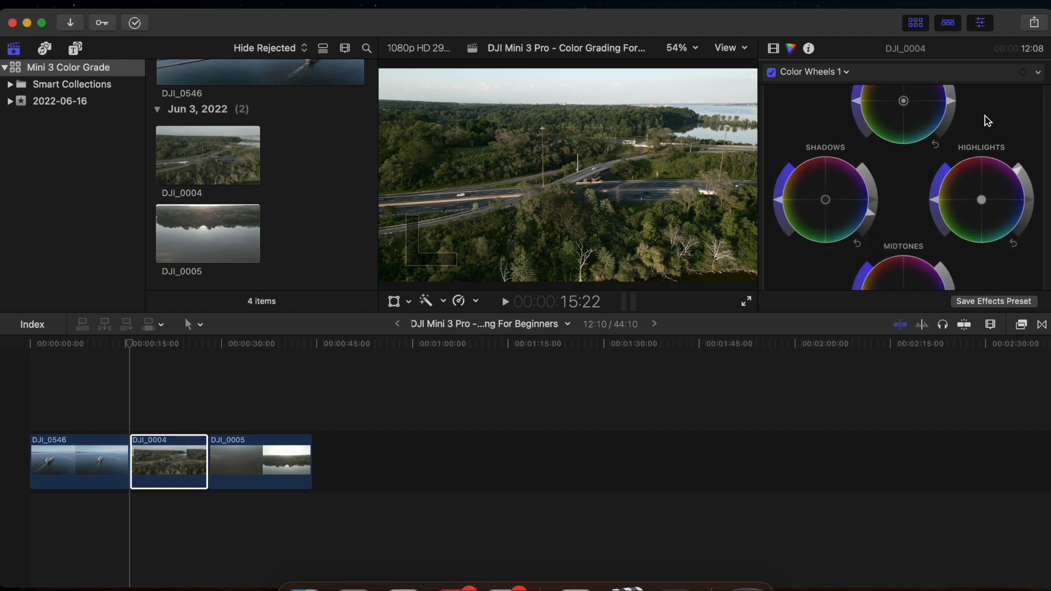
{"action": "scroll", "coordinate": [987, 121], "scroll_direction": "down", "scroll_amount": 5}
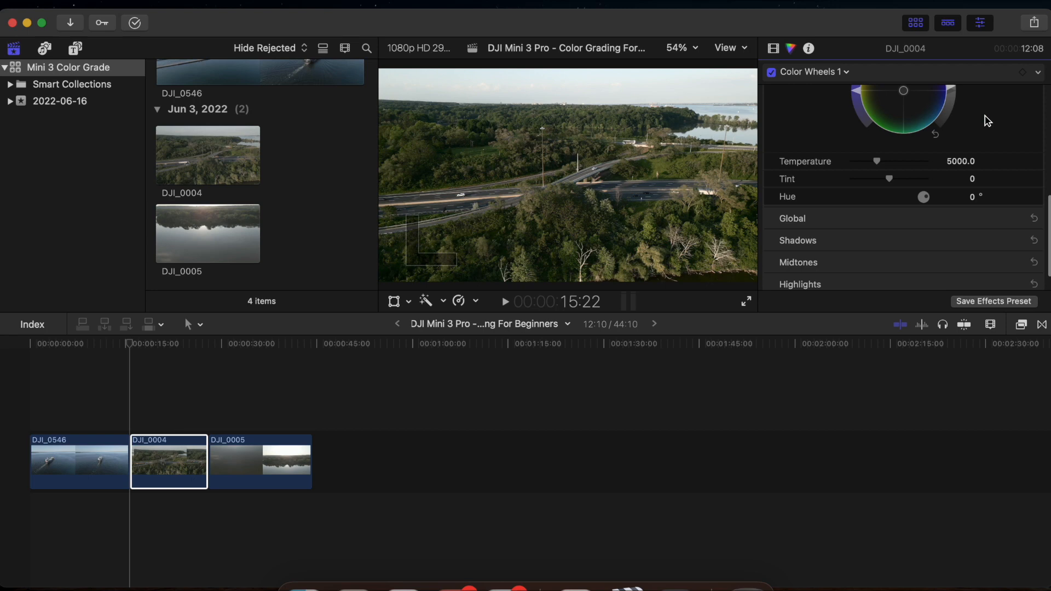
{"action": "scroll", "coordinate": [993, 156], "scroll_direction": "up", "scroll_amount": 6}
{"action": "scroll", "coordinate": [993, 156], "scroll_direction": "up", "scroll_amount": 2}
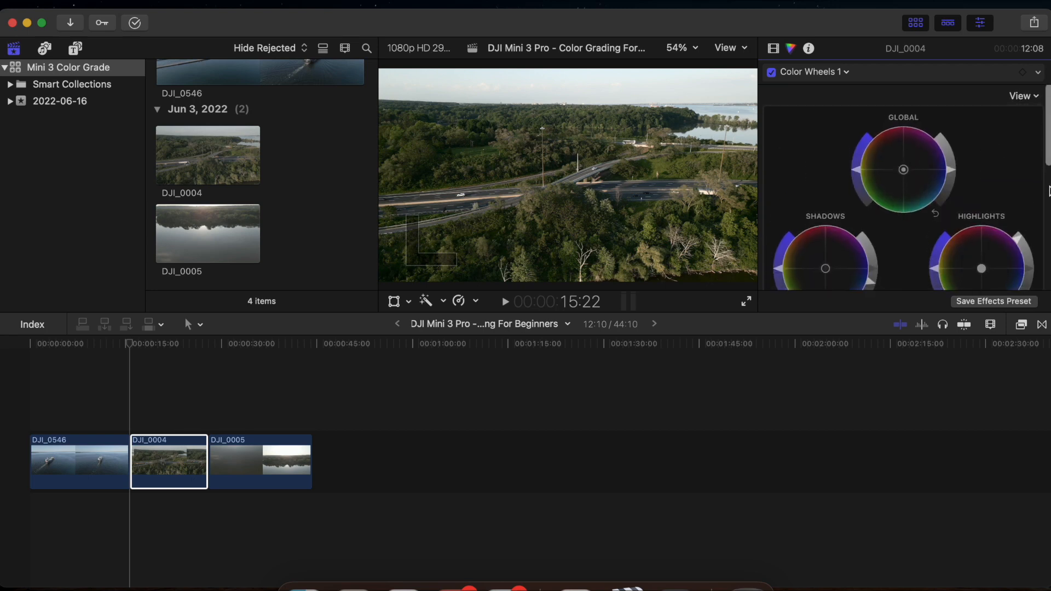
{"action": "left_click_drag", "start_coordinate": [1050, 155], "coordinate": [1050, 191]}
{"action": "scroll", "coordinate": [1050, 189], "scroll_direction": "down", "scroll_amount": 2}
{"action": "scroll", "coordinate": [1050, 189], "scroll_direction": "up", "scroll_amount": 5}
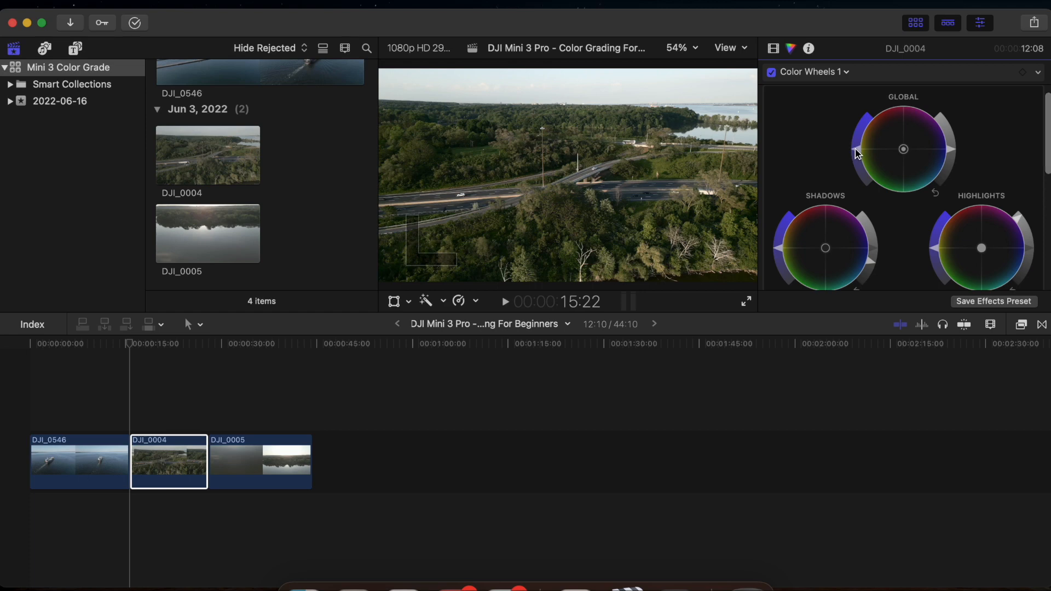
{"action": "mouse_move", "coordinate": [858, 145]}
{"action": "left_mouse_down"}
{"action": "mouse_move", "coordinate": [859, 129]}
{"action": "mouse_move", "coordinate": [891, 107]}
{"action": "mouse_move", "coordinate": [847, 154]}
{"action": "mouse_move", "coordinate": [865, 186]}
{"action": "mouse_move", "coordinate": [855, 129]}
{"action": "left_mouse_up"}
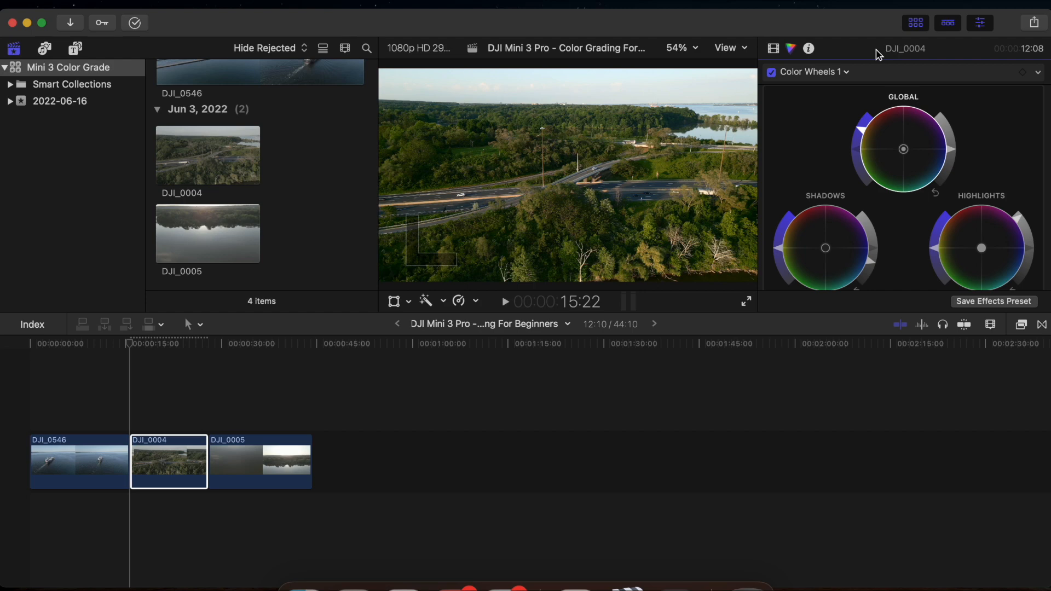
Add a Hue/Saturation Curves correction, sample the foliage for Hue vs Hue, and raise the middle control point slightly while shifting it towards orange.
{"action": "left_click", "coordinate": [849, 73]}
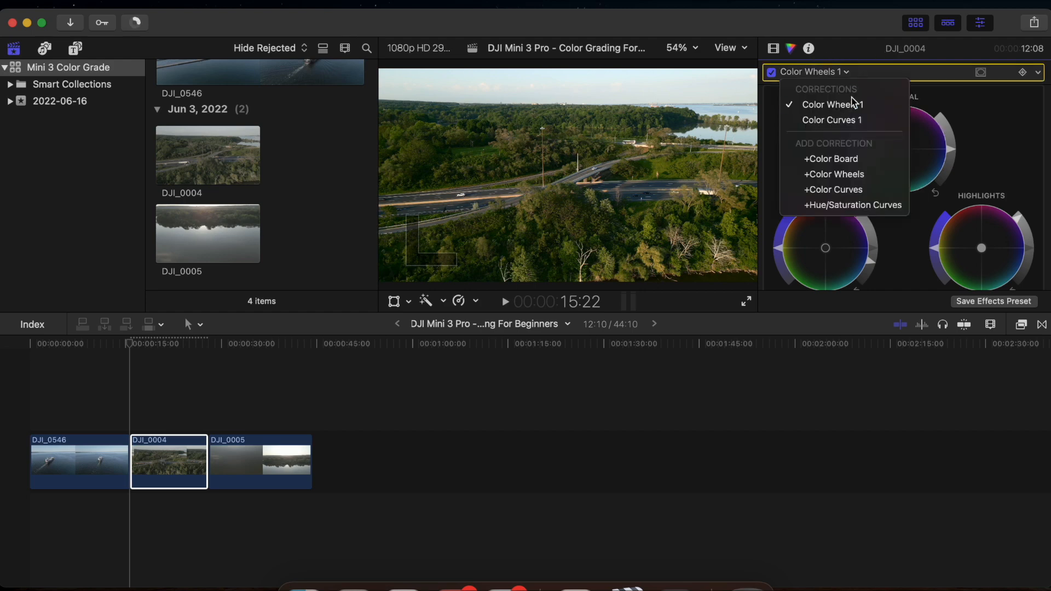
{"action": "left_click", "coordinate": [869, 206]}
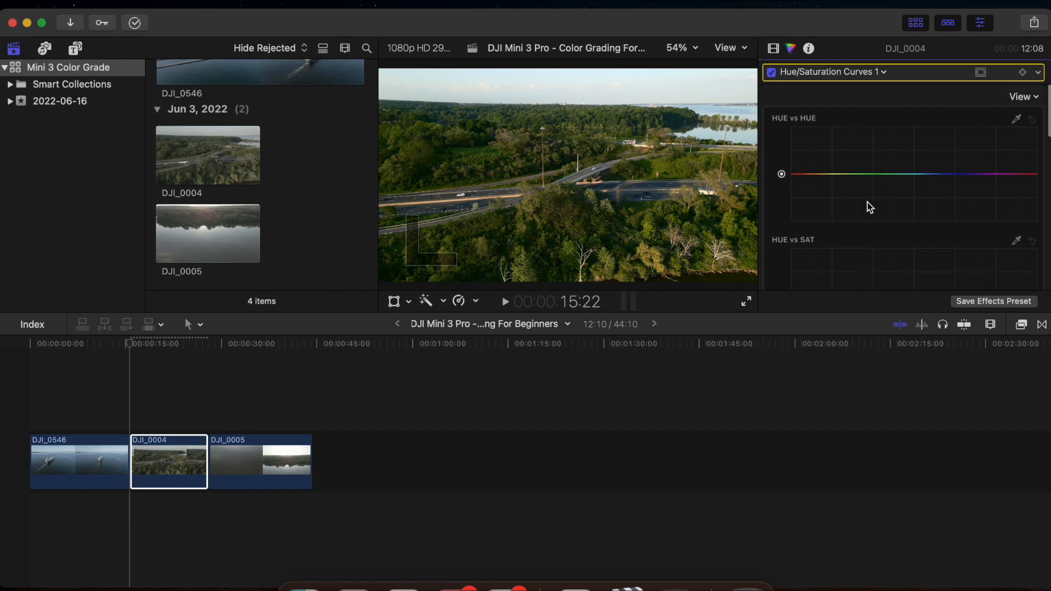
{"action": "left_click", "coordinate": [1016, 118]}
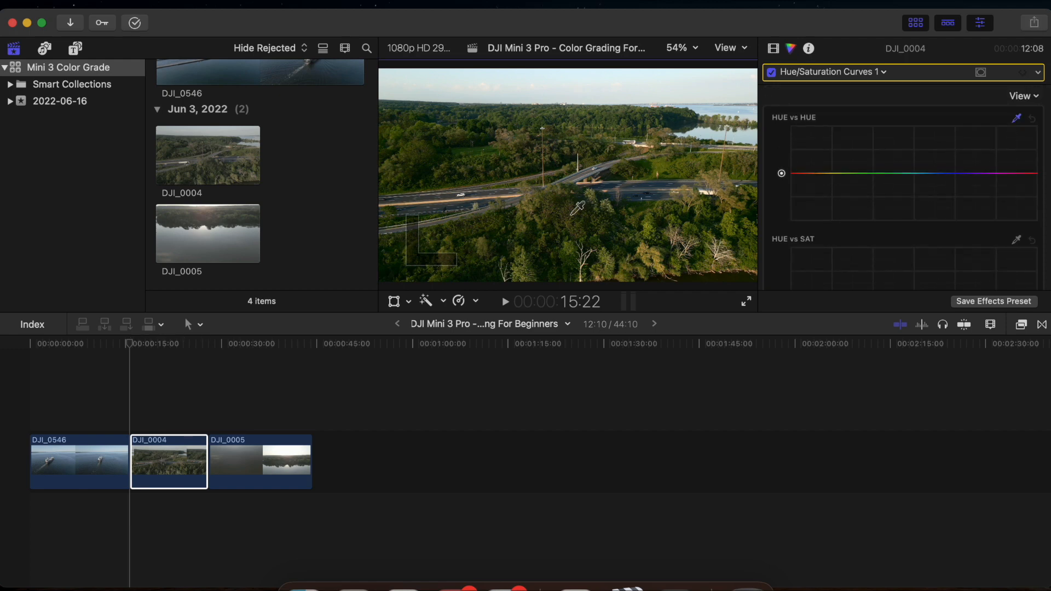
{"action": "left_click", "coordinate": [572, 214]}
{"action": "left_click", "coordinate": [835, 174]}
{"action": "mouse_move", "coordinate": [836, 172]}
{"action": "left_mouse_down"}
{"action": "mouse_move", "coordinate": [799, 174]}
{"action": "mouse_move", "coordinate": [822, 170]}
{"action": "left_mouse_up"}
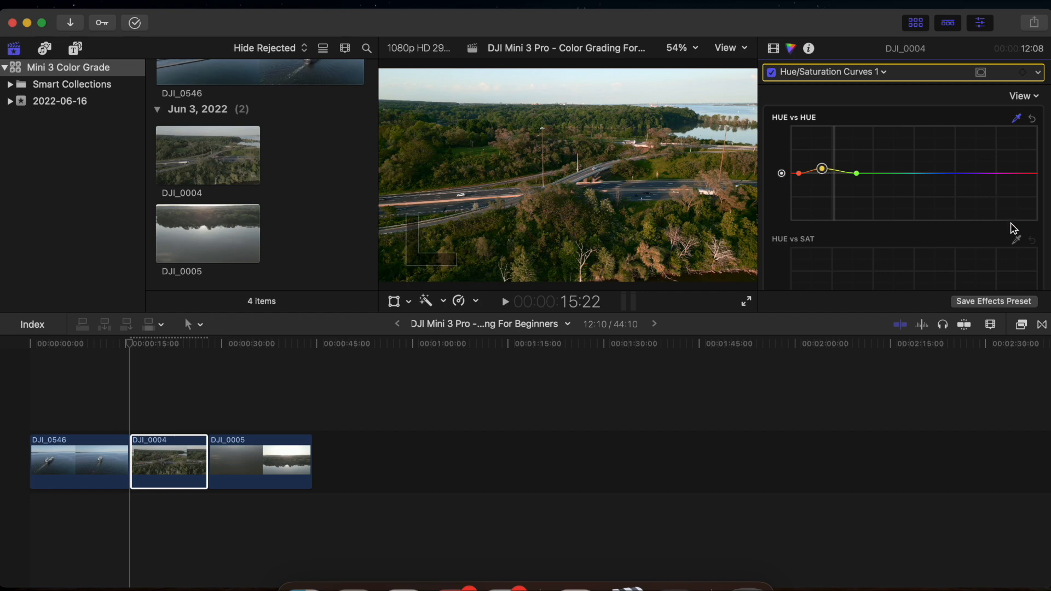
Sample the foliage for Hue vs Sat, raise the middle point slightly towards orange, and move the red point outward.
{"action": "left_click", "coordinate": [1017, 241]}
{"action": "left_click", "coordinate": [579, 210]}
{"action": "scroll", "coordinate": [856, 222], "scroll_direction": "down", "scroll_amount": 4}
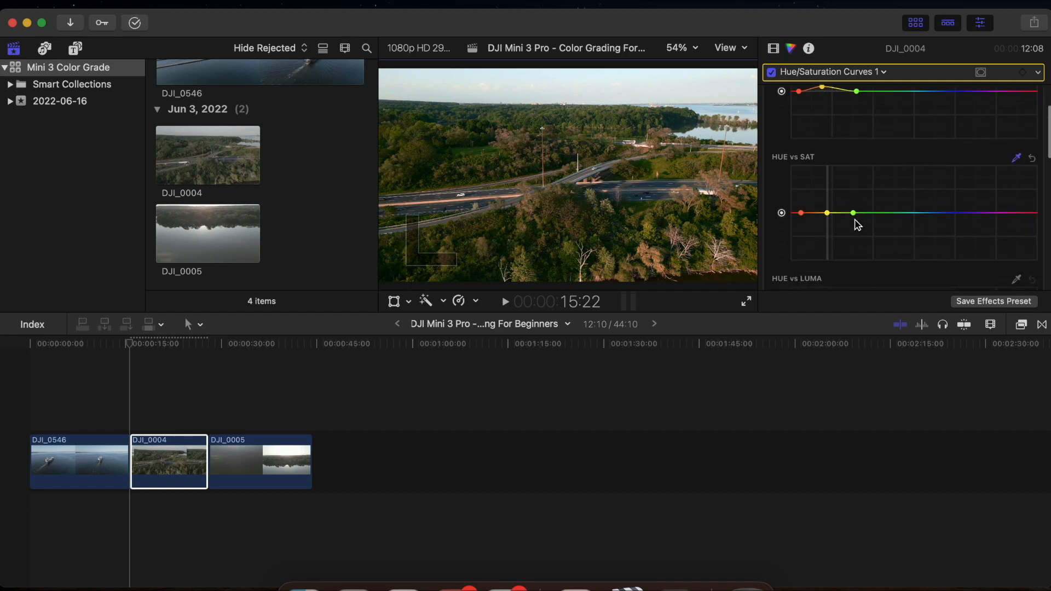
{"action": "left_click_drag", "start_coordinate": [827, 205], "coordinate": [795, 206]}
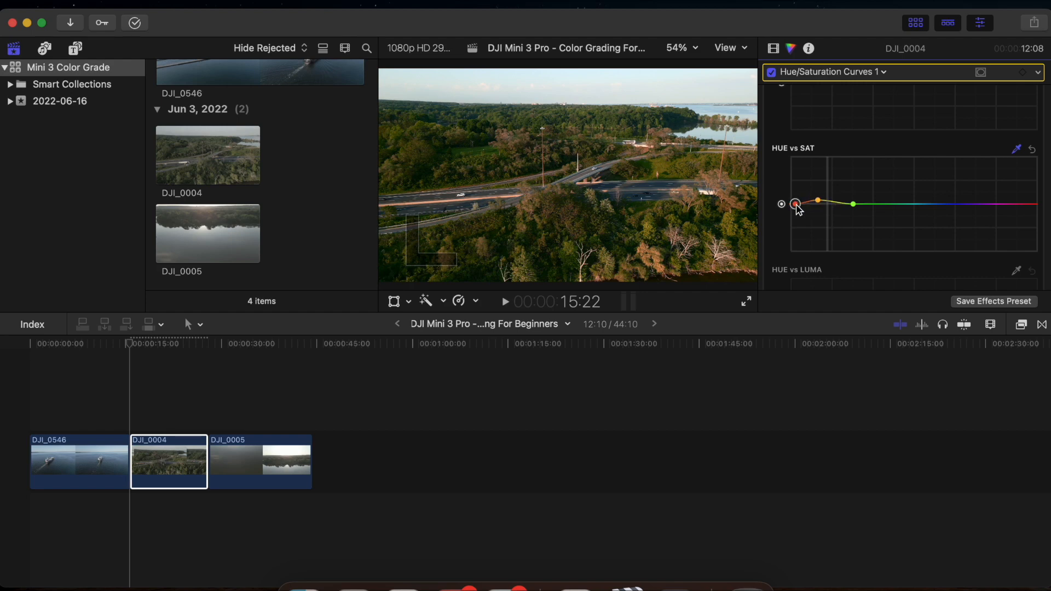
Review the clip's individual corrections, comparing the image with Hue/Saturation Curves 1 and with Color Curves 1 disabled and enabled.
{"action": "left_click", "coordinate": [772, 73]}
{"action": "left_click", "coordinate": [772, 73]}
{"action": "left_click", "coordinate": [884, 73]}
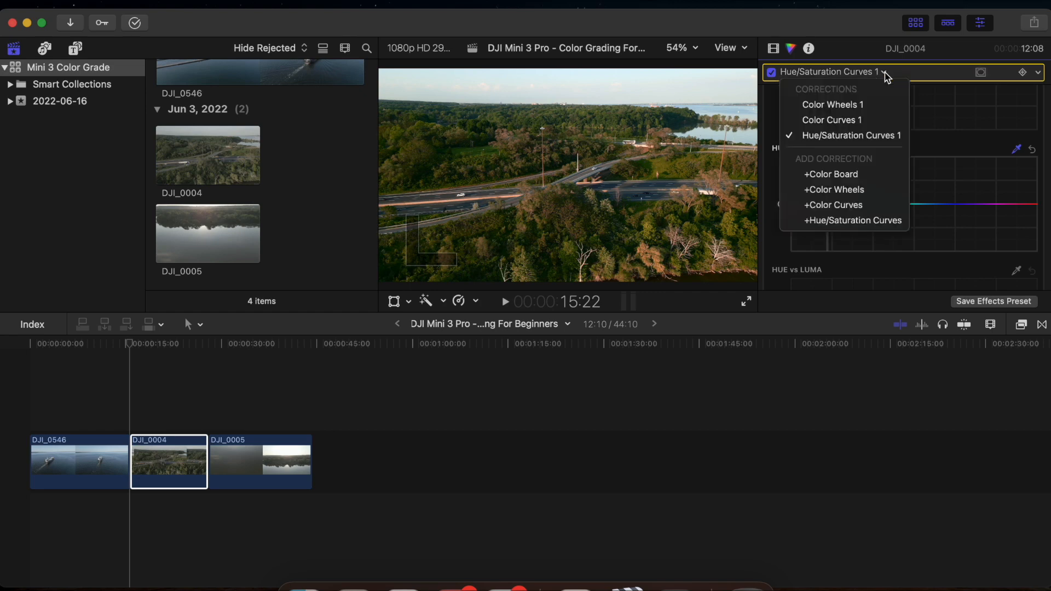
{"action": "left_click", "coordinate": [879, 104]}
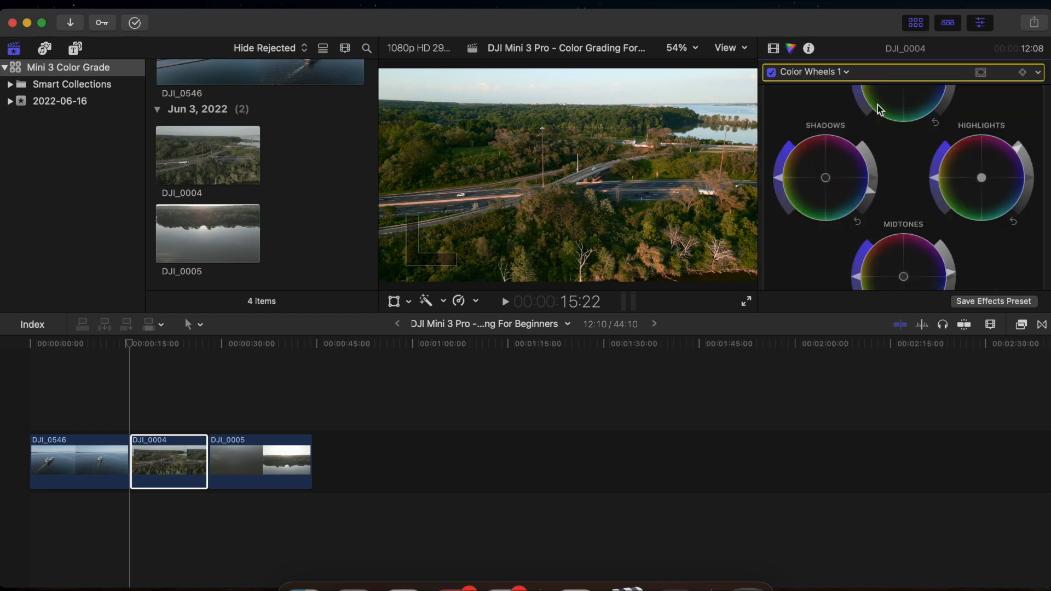
{"action": "scroll", "coordinate": [879, 104], "scroll_direction": "up", "scroll_amount": 2}
{"action": "left_click", "coordinate": [838, 75]}
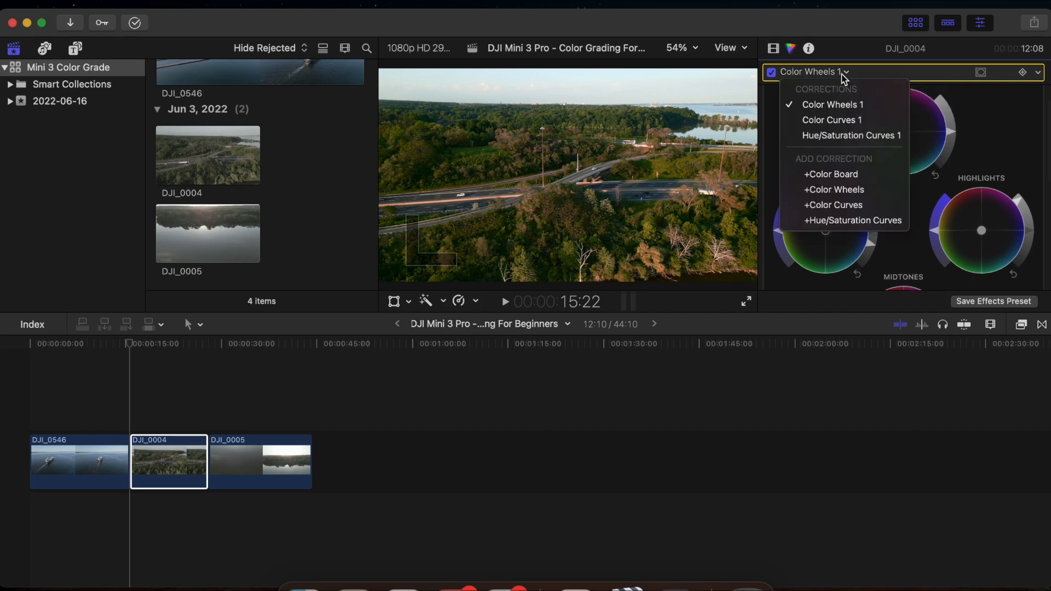
{"action": "left_click", "coordinate": [835, 103]}
{"action": "left_click", "coordinate": [773, 74]}
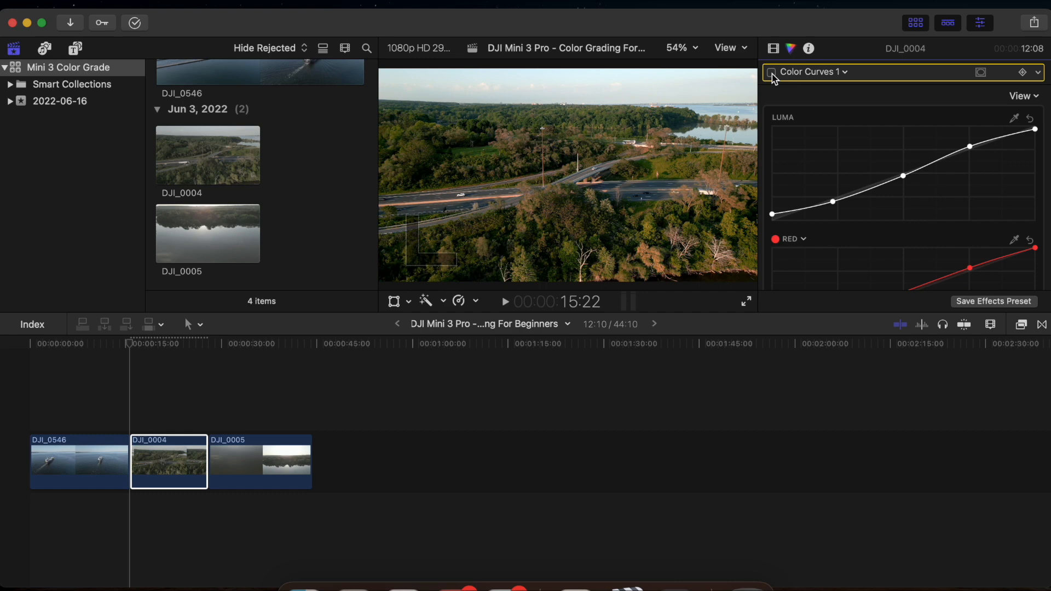
{"action": "left_click", "coordinate": [772, 73]}
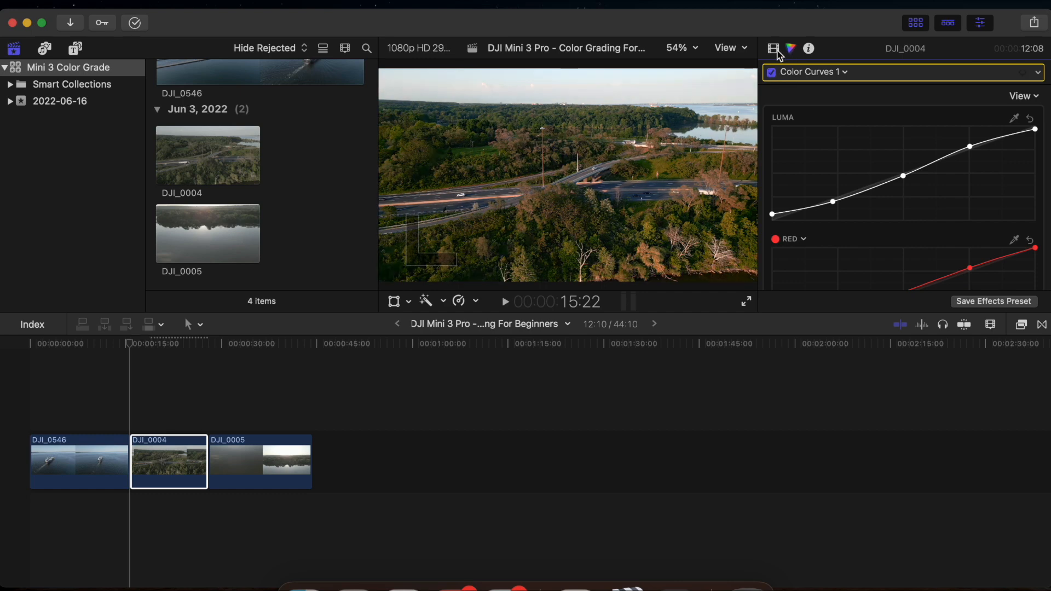
Compare the DJI_0004 clip with its color wheels, color curves and hue/saturation curves all disabled and enabled together.
{"action": "left_click", "coordinate": [773, 48]}
{"action": "left_click", "coordinate": [773, 73]}
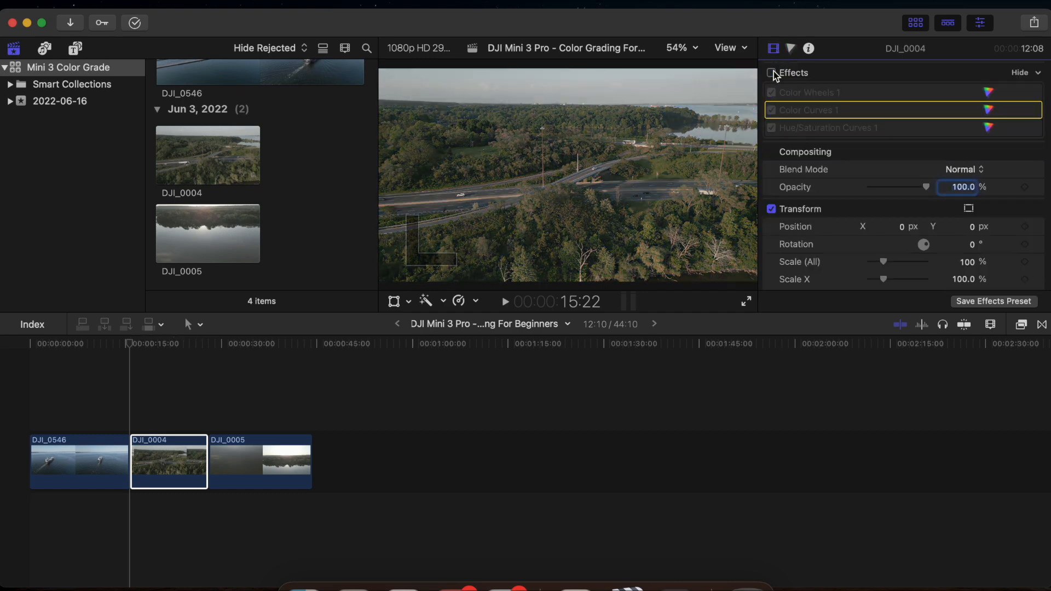
{"action": "left_click", "coordinate": [773, 73]}
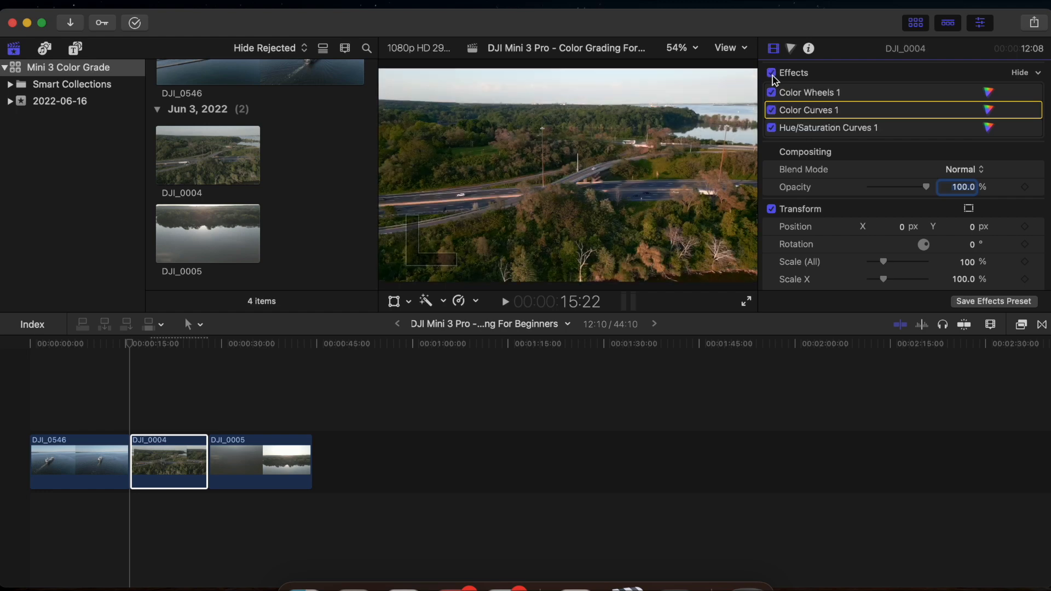
{"action": "left_click", "coordinate": [772, 74]}
{"action": "left_click", "coordinate": [773, 74]}
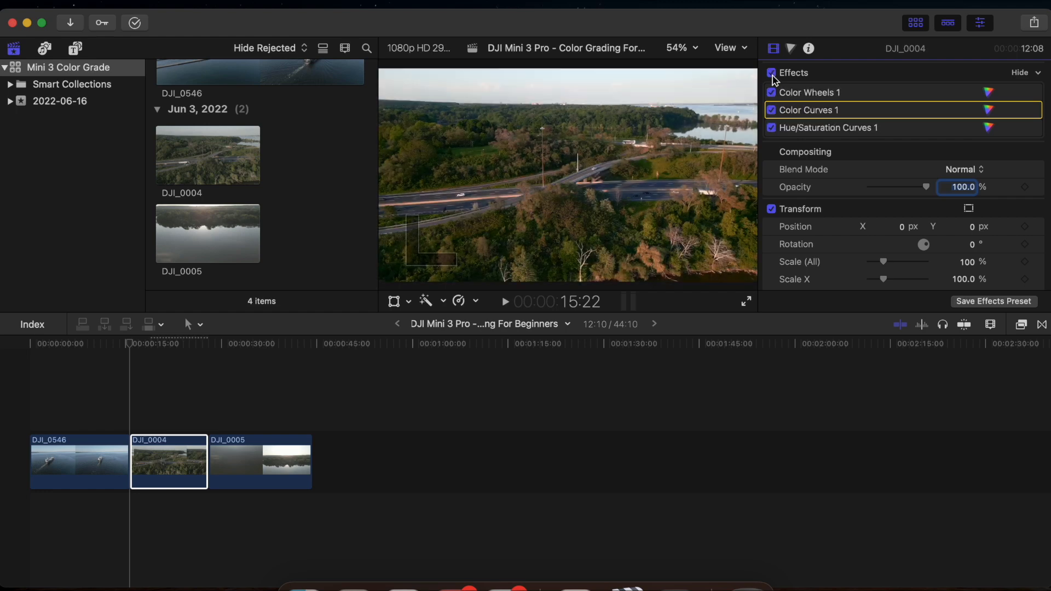